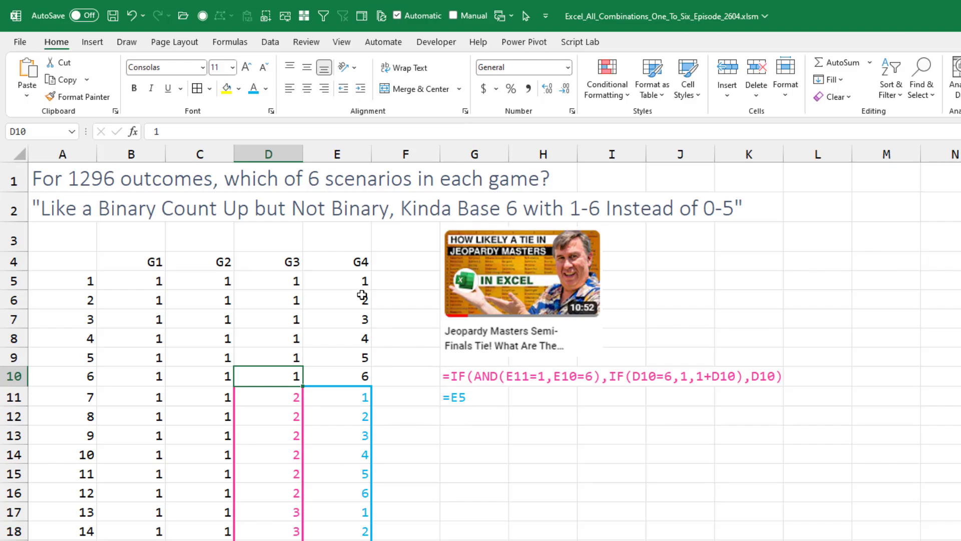
# Inspect the count-up starting value in E5 and the formulas in E11 and D11.
pyautogui.click(356, 278)
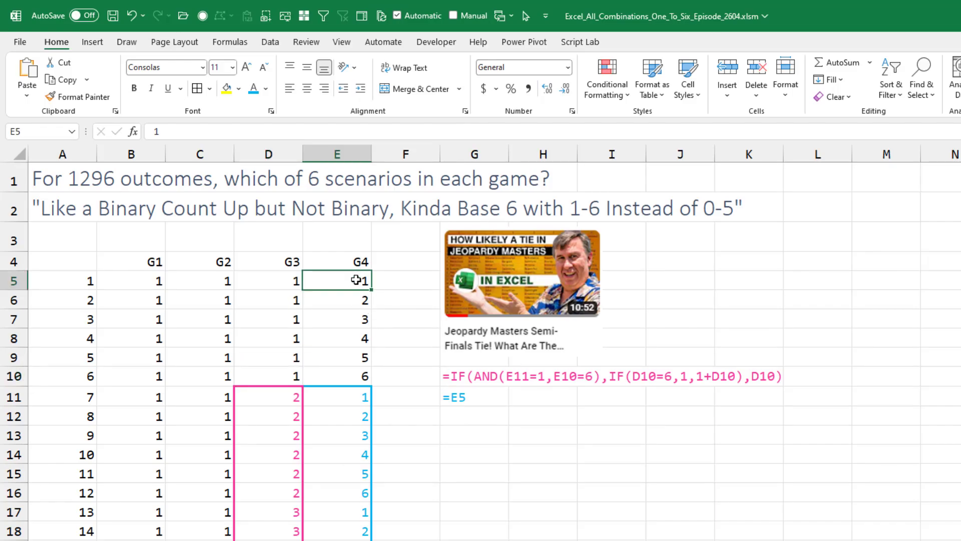
pyautogui.click(361, 399)
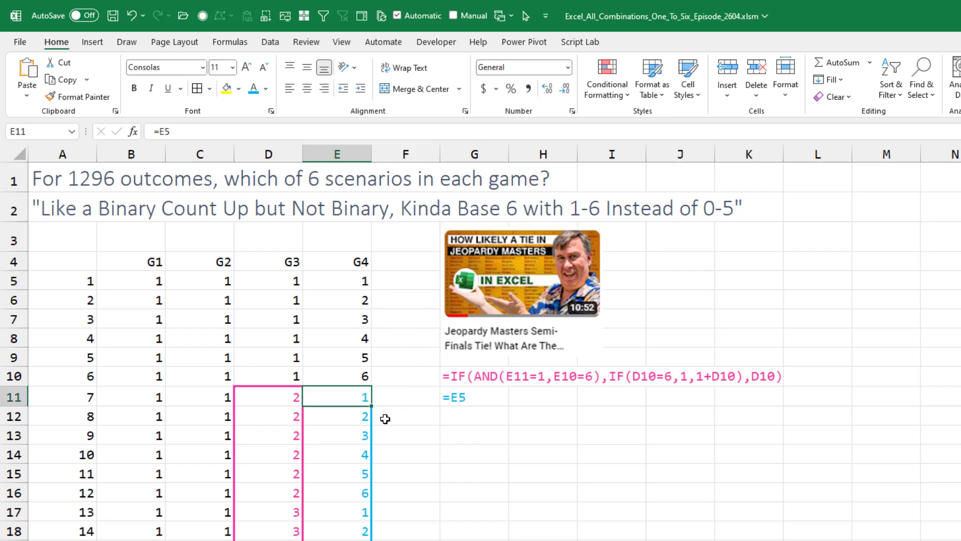
pyautogui.moveTo(303, 398); pyautogui.dragTo(286, 395)
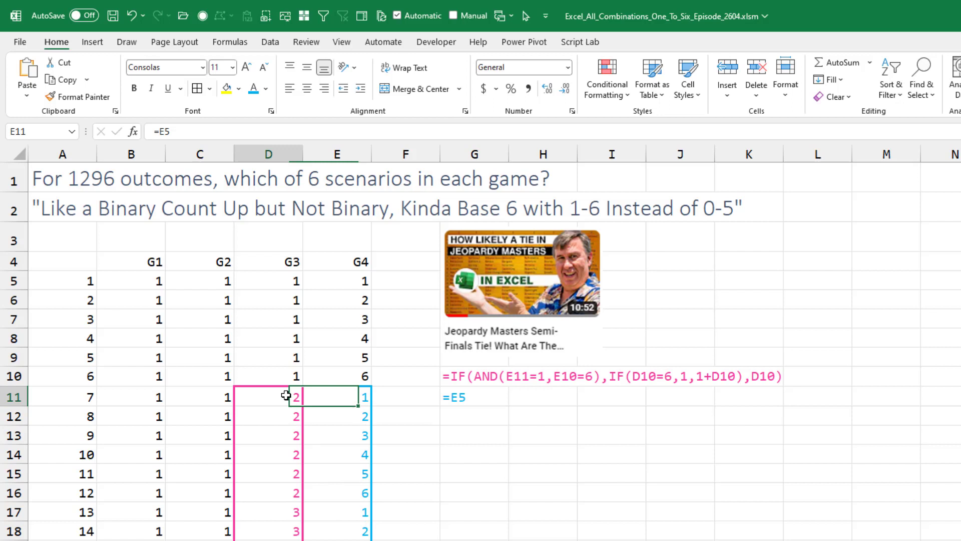
pyautogui.click(286, 395)
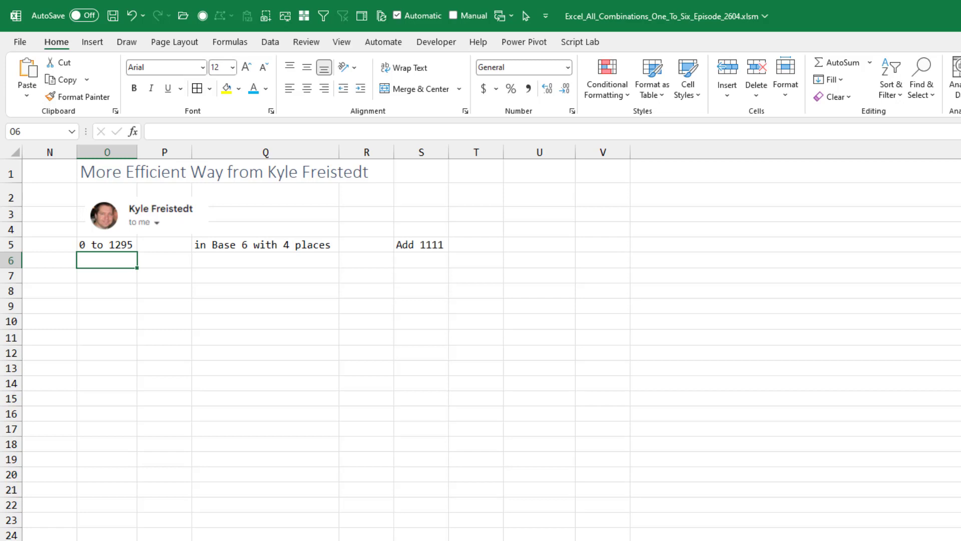
# Enter =SEQUENCE(1296,,0) in O6 to spill the numbers 0 through 1295.
pyautogui.write('=sequ')
pyautogui.press('Tab')
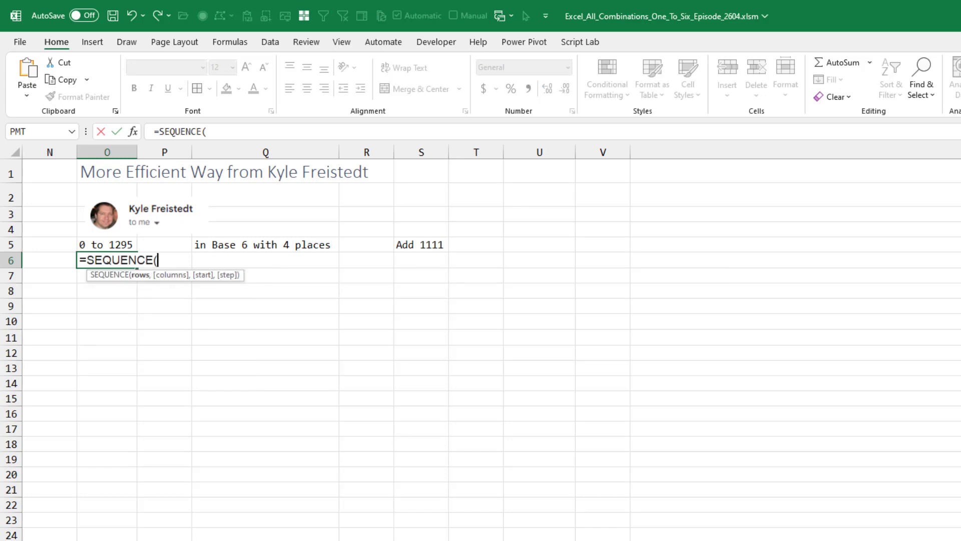
pyautogui.write('129')
pyautogui.write('6,,0')
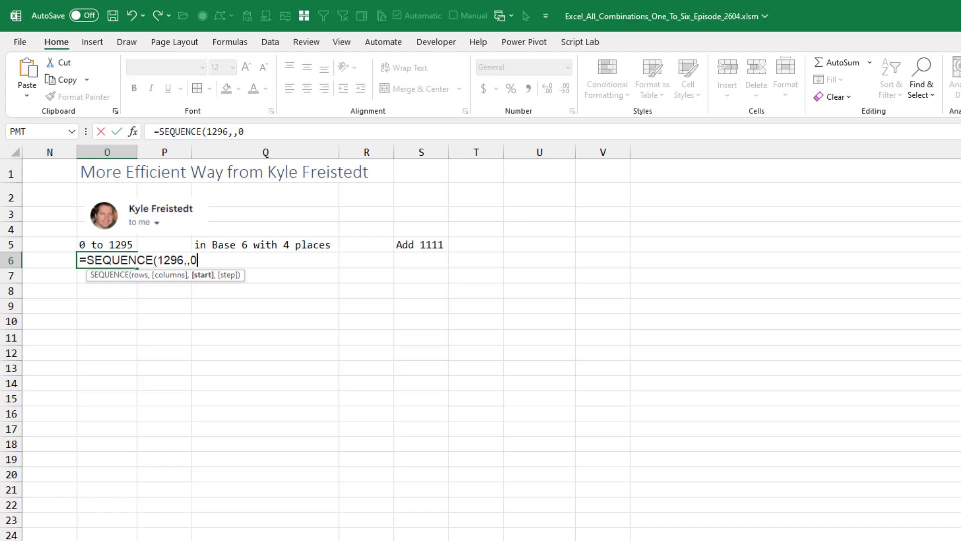
pyautogui.write(')')
pyautogui.press('Return')
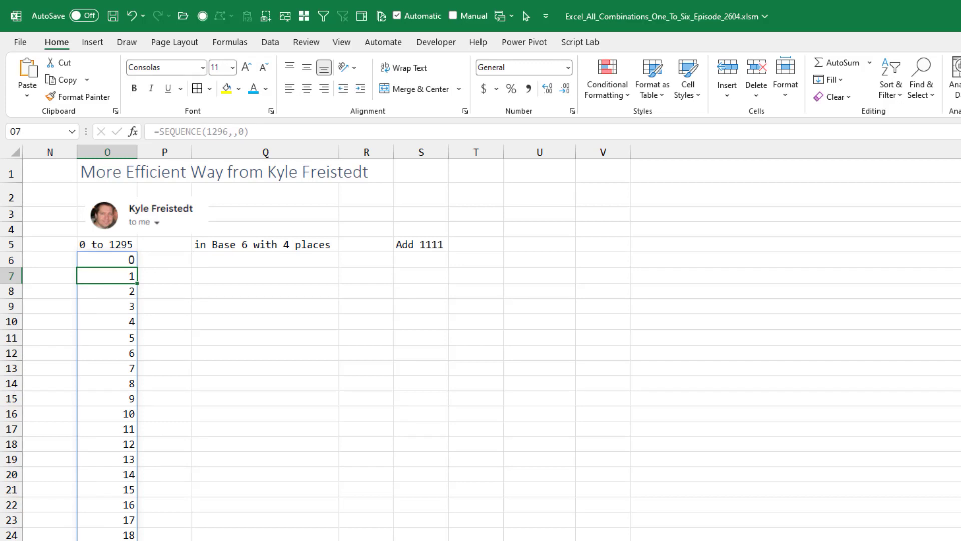
# Enter =BASE(O6#,6,4) in Q6 to convert every number to four-digit base 6.
pyautogui.press('Up')
pyautogui.press('Right')
pyautogui.press('Right')
pyautogui.write('=')
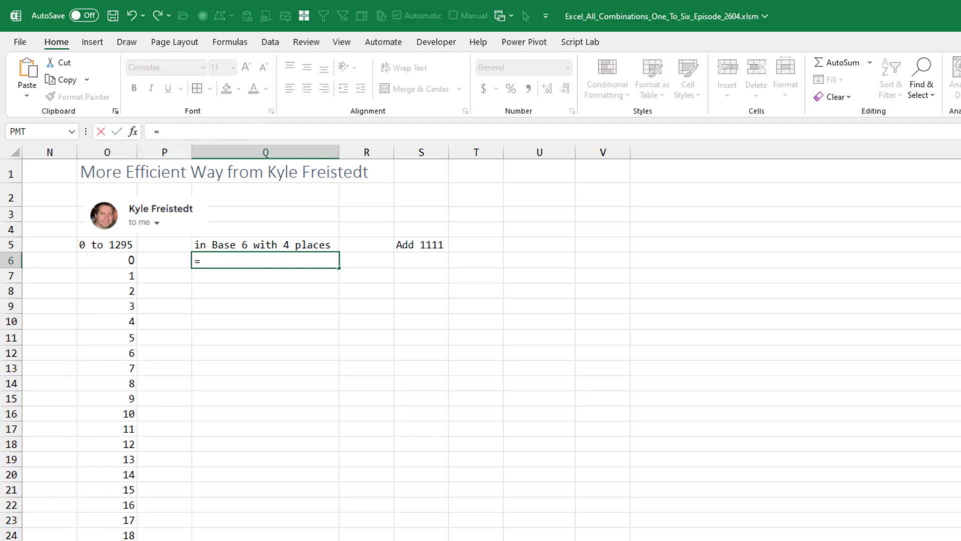
pyautogui.write('base(')
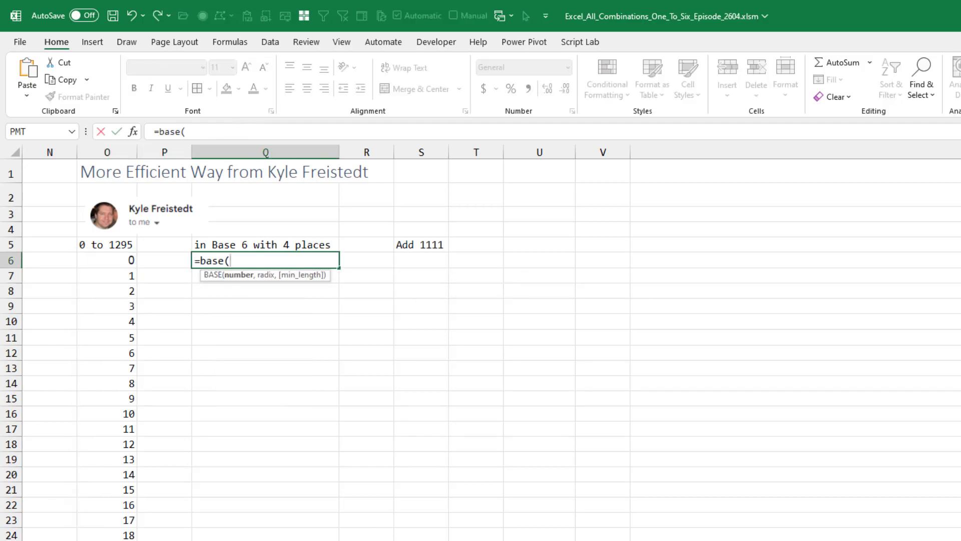
pyautogui.press('Left')
pyautogui.press('Left')
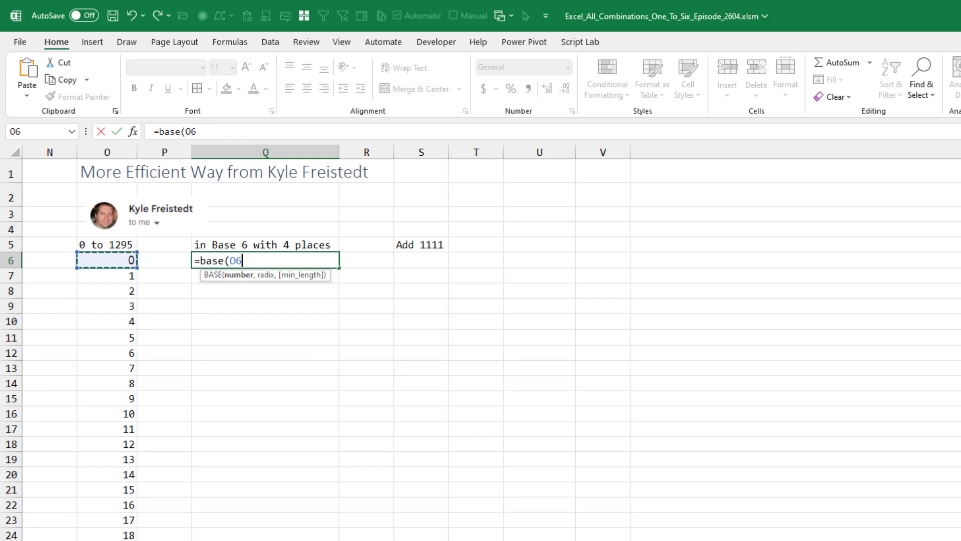
pyautogui.hotkey('ctrl', 'shift', 'Down')
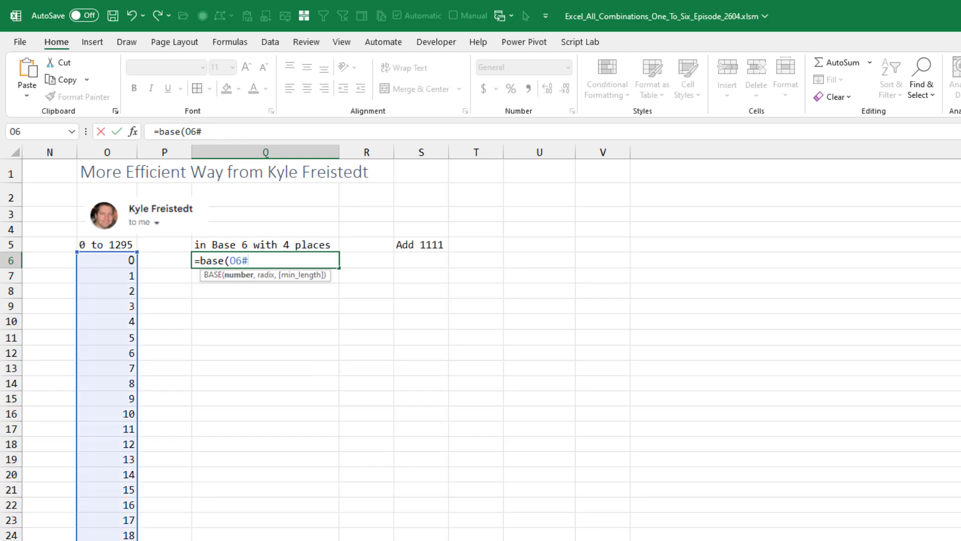
pyautogui.write(',')
pyautogui.write('6,')
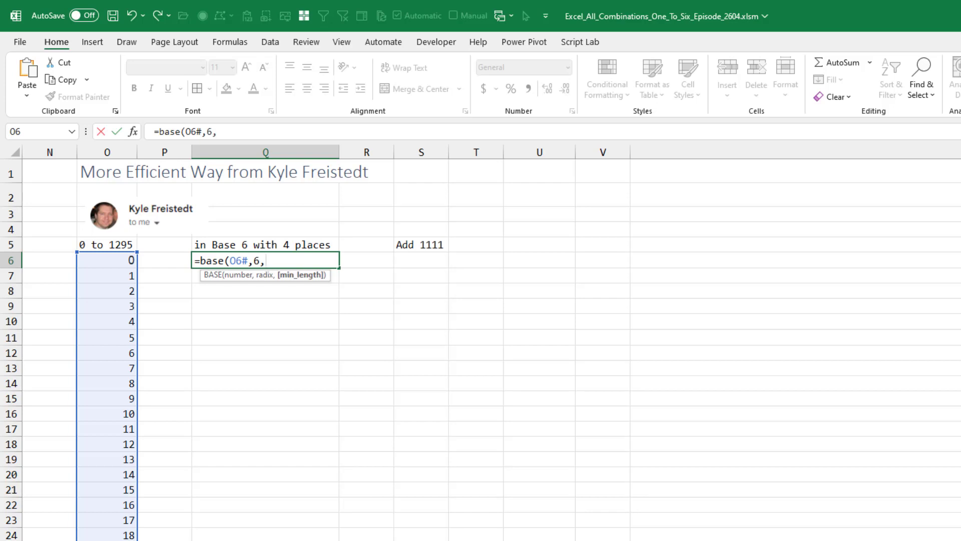
pyautogui.write('4)')
pyautogui.hotkey('ctrl', 'Return')
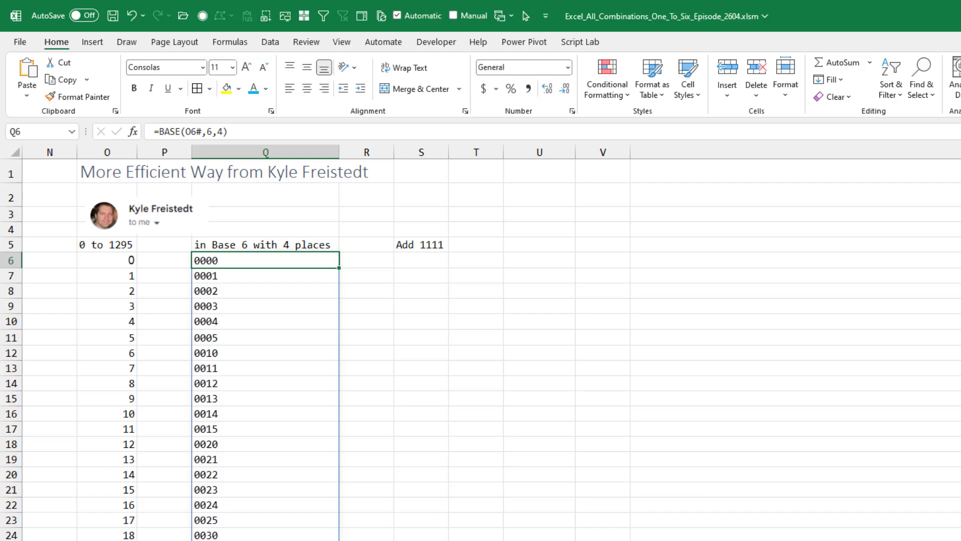
# Enter =Q6#+1111 in S6 to add 1111 to each base-6 code.
pyautogui.press('Right')
pyautogui.press('Right')
pyautogui.write('=')
pyautogui.press('Left')
pyautogui.press('Left')
pyautogui.press('Left')
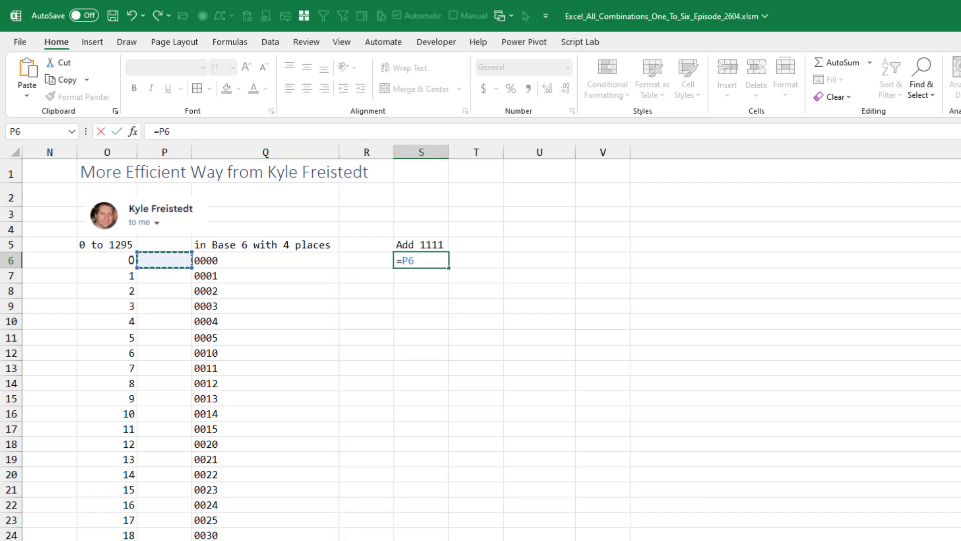
pyautogui.press('Right')
pyautogui.write('#')
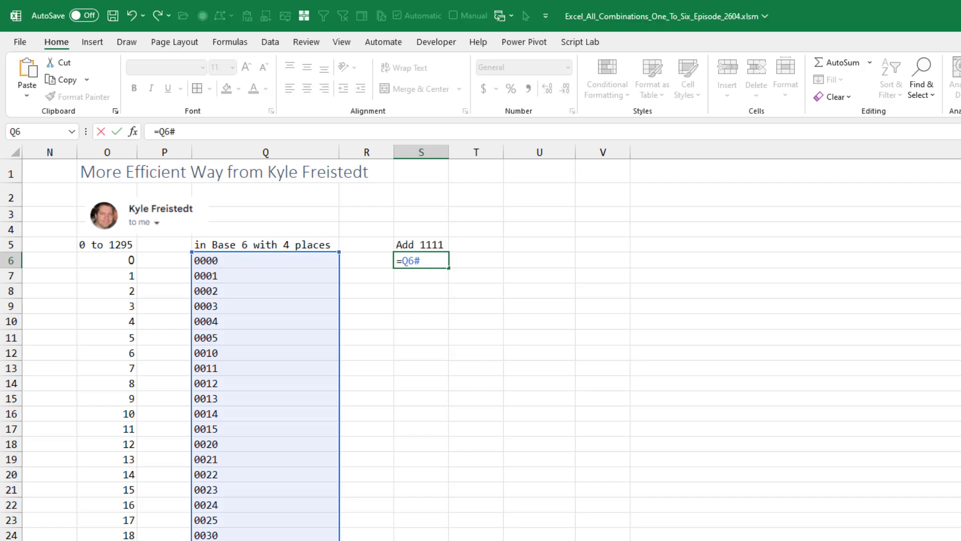
pyautogui.write('+1111')
pyautogui.hotkey('ctrl', 'Return')
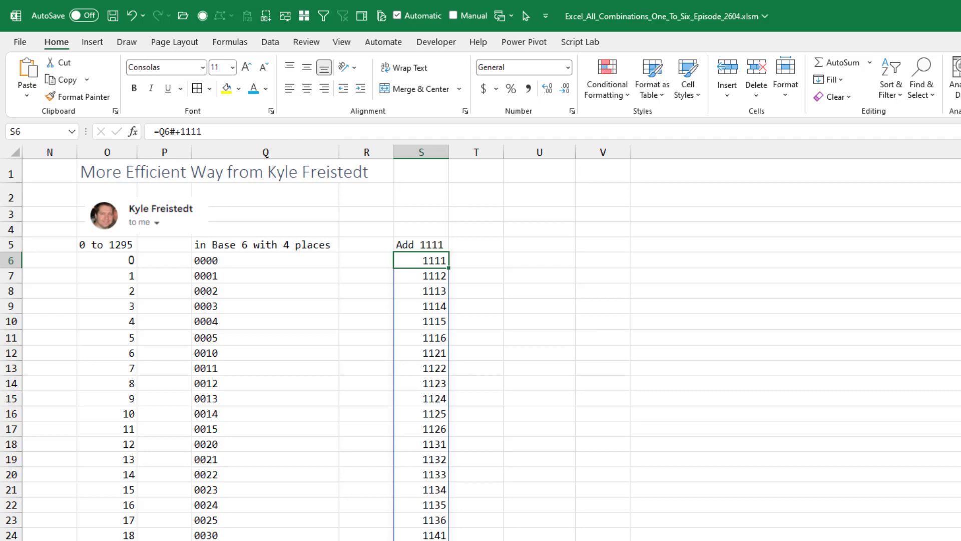
# Inspect the combined BASE(SEQUENCE(1296,,0),6,4)+1111 formula in U6 without changing it.
pyautogui.hotkey('ctrl', 'pageup')
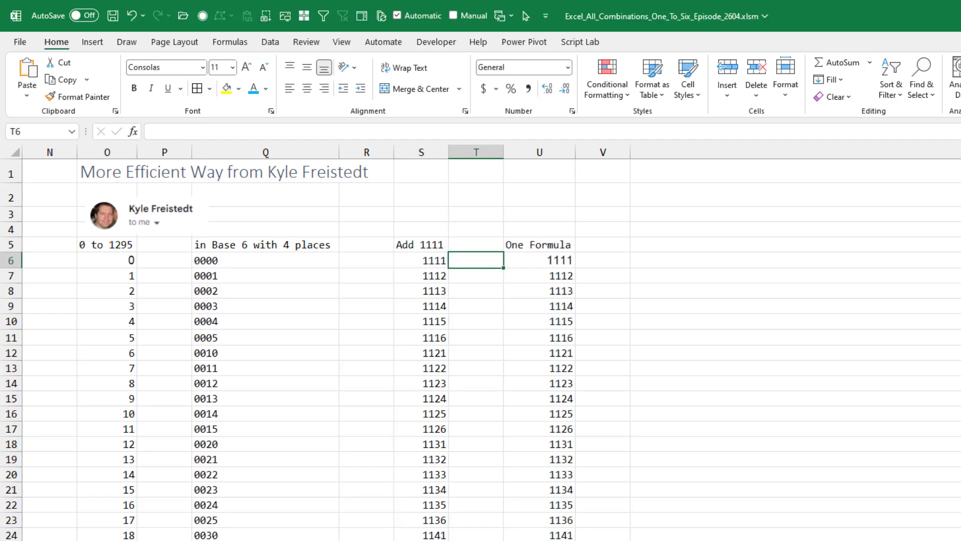
pyautogui.press('Right')
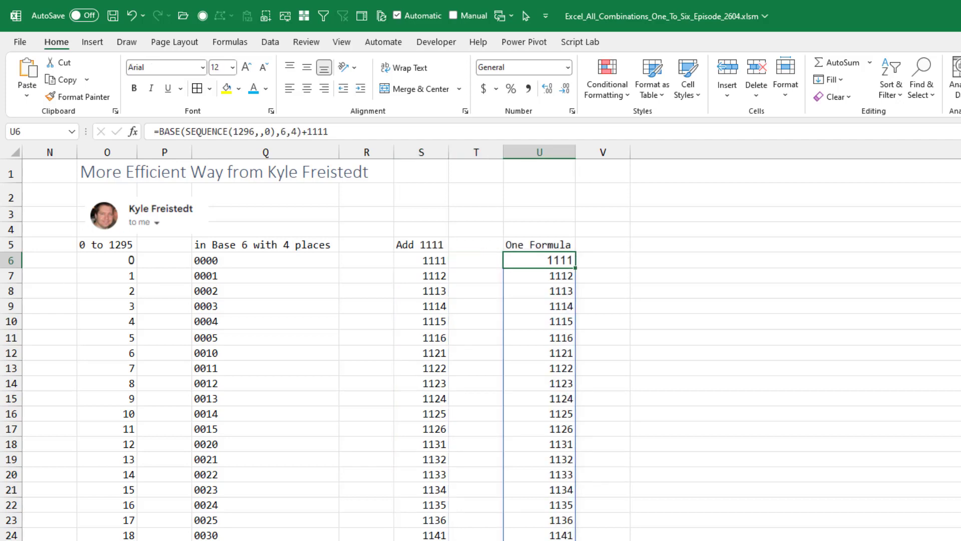
pyautogui.press('F2')
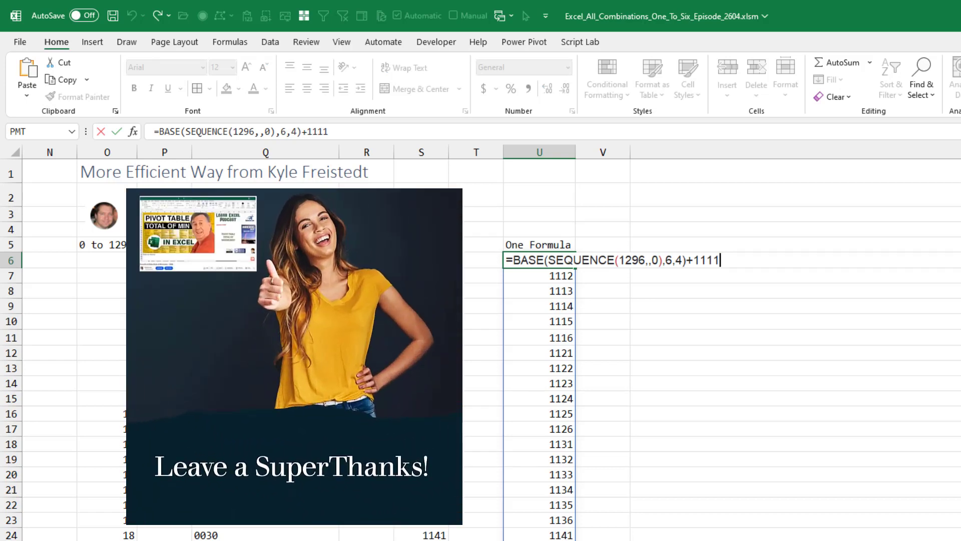
pyautogui.press('Escape')
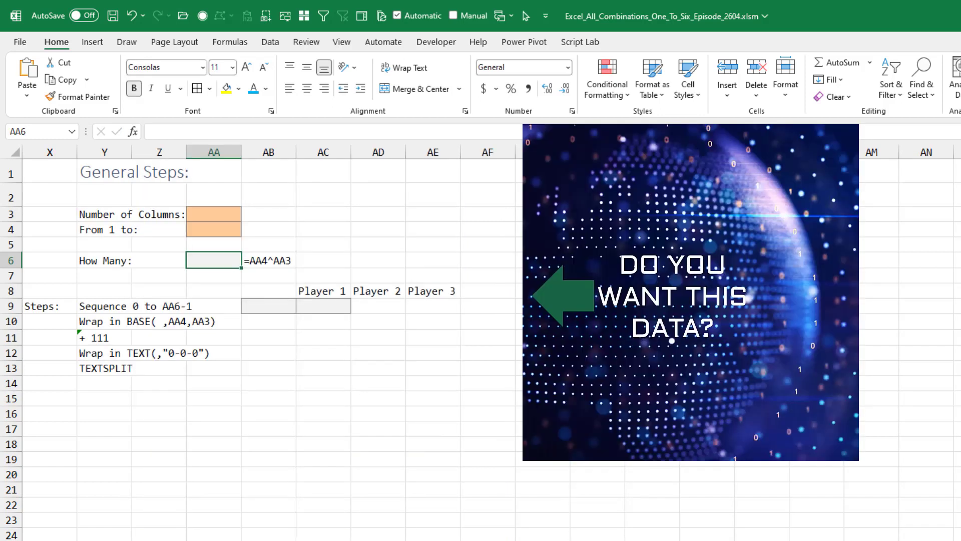
# Set the number of columns to 3 and the upper limit to 7.
pyautogui.press('Up')
pyautogui.press('Up')
pyautogui.press('Up')
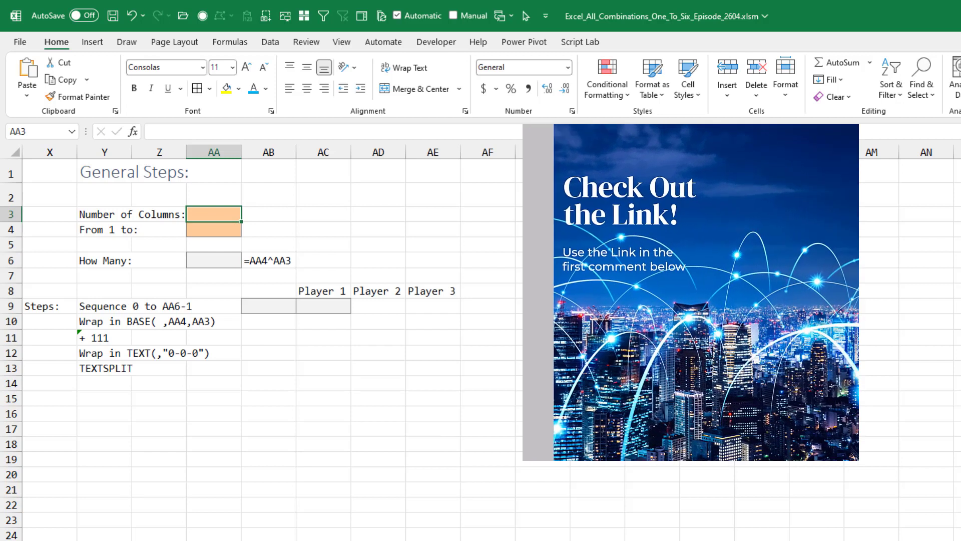
pyautogui.write('3')
pyautogui.press('Return')
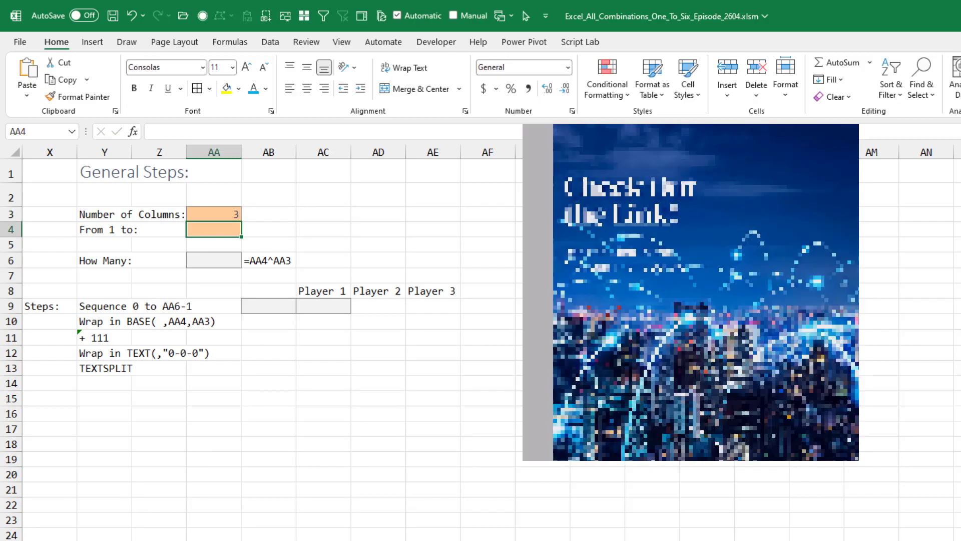
pyautogui.write('7')
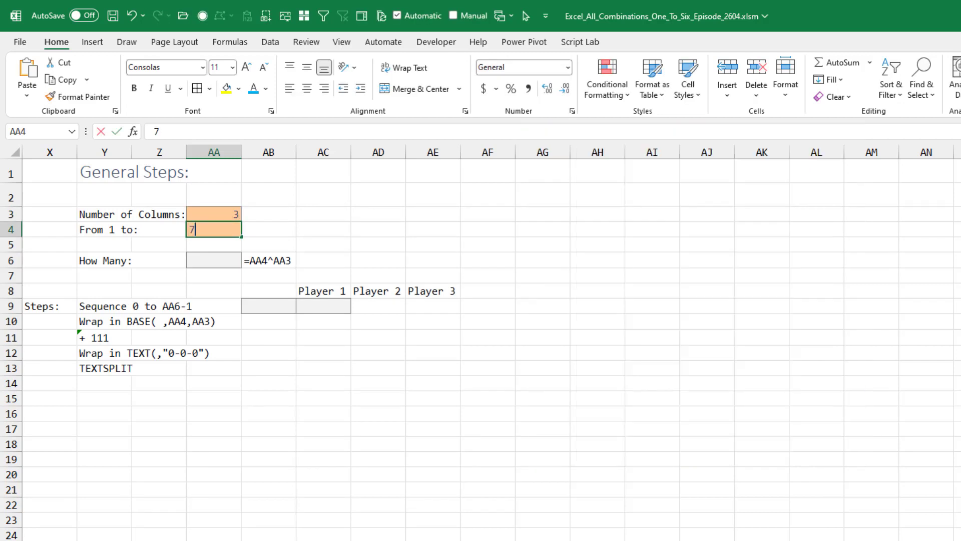
pyautogui.press('Return')
# Enter =AA4^AA3 in AA6 to compute 343 combinations.
pyautogui.press('Down')
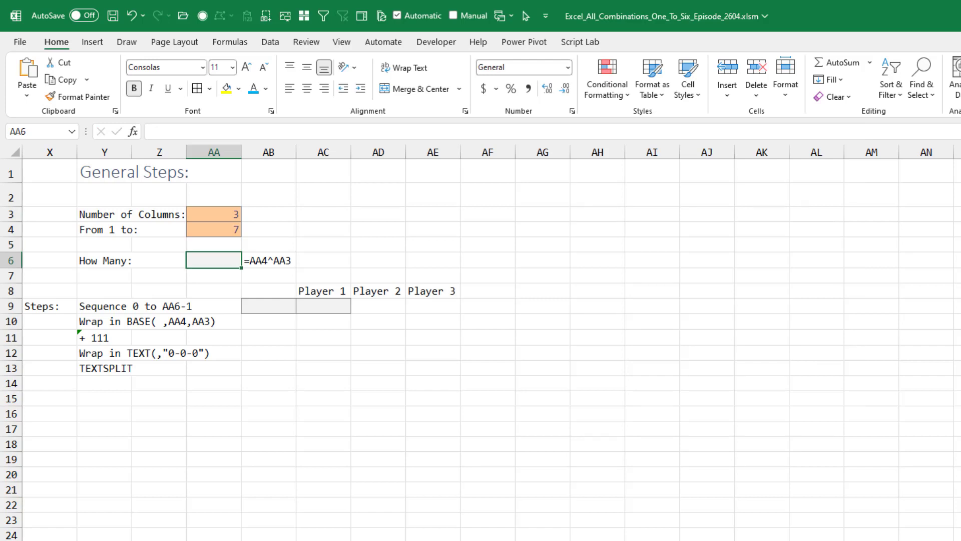
pyautogui.write('=')
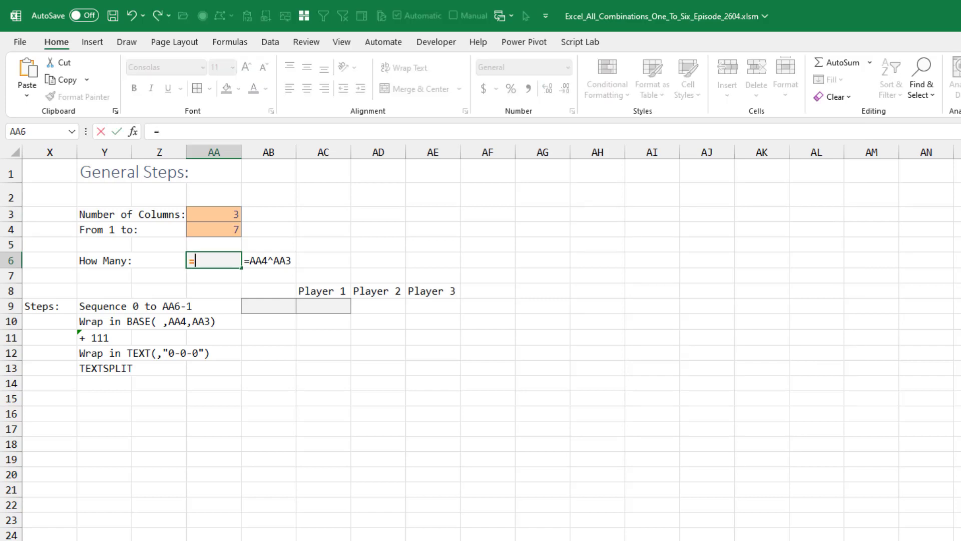
pyautogui.press('Up')
pyautogui.press('Up')
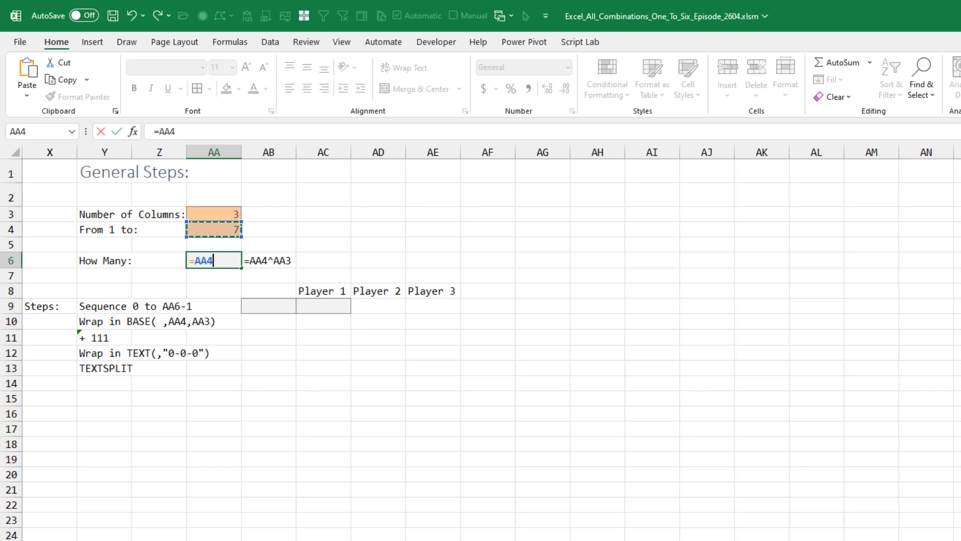
pyautogui.write('^')
pyautogui.press('Up')
pyautogui.press('Up')
pyautogui.press('Up')
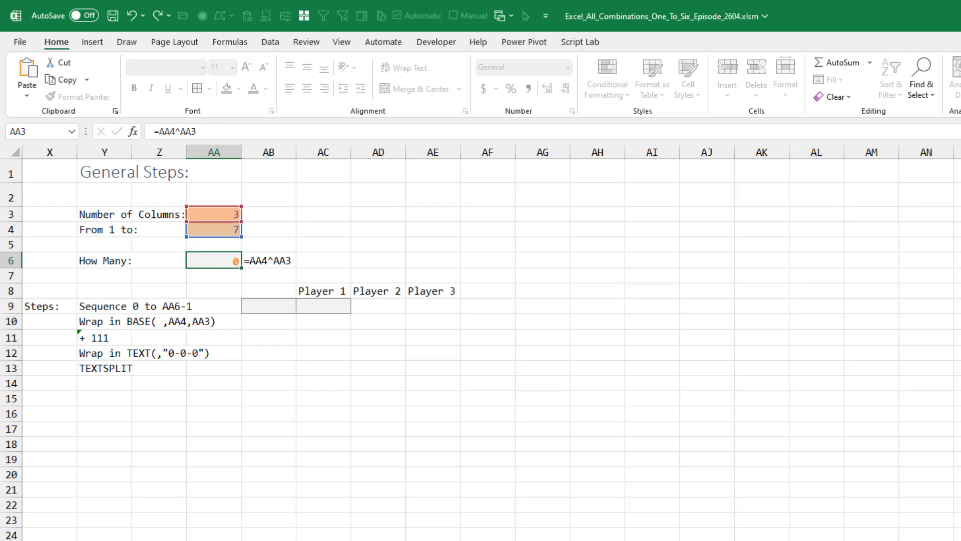
pyautogui.press('Return')
pyautogui.press('Up')
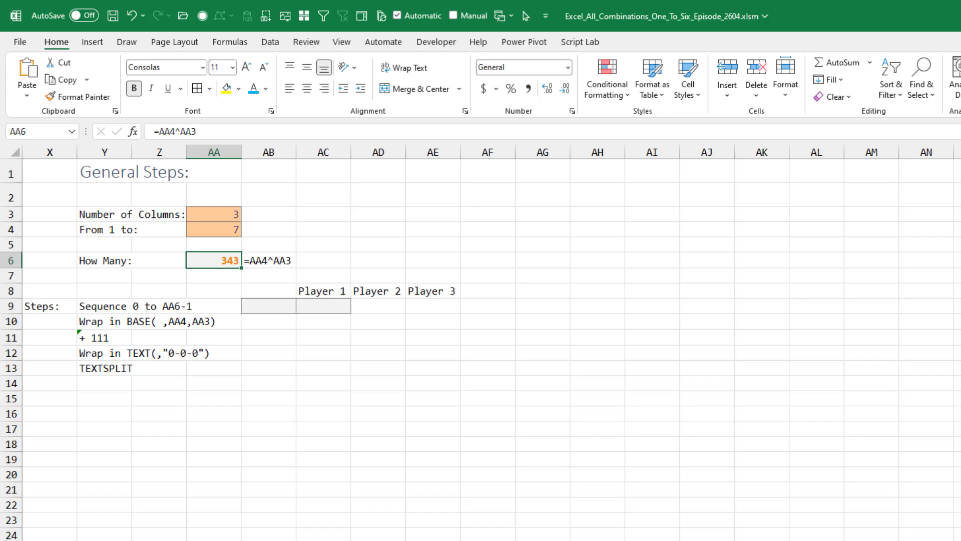
pyautogui.press('Down')
pyautogui.press('Down')
pyautogui.press('Down')
pyautogui.press('Right')
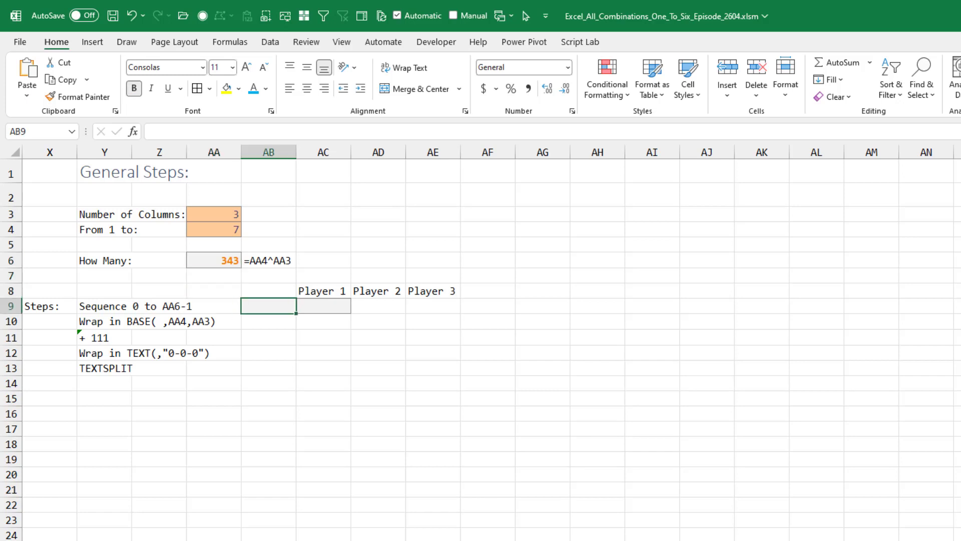
# Enter =SEQUENCE(AA6,,0) in AB9 to spill 343 numbers from 0.
pyautogui.write('=sequ')
pyautogui.press('Tab')
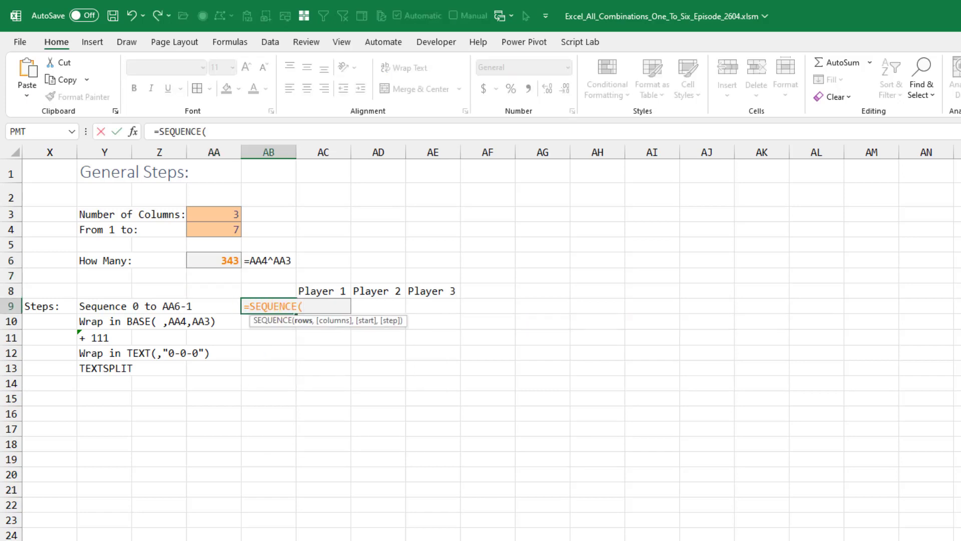
pyautogui.press('Up')
pyautogui.press('Up')
pyautogui.press('Up')
pyautogui.press('Left')
pyautogui.write(',')
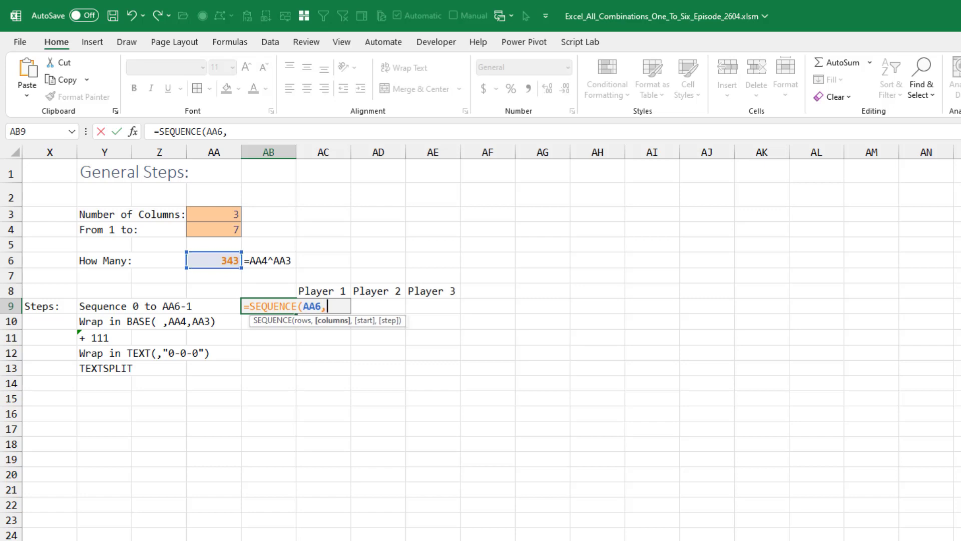
pyautogui.write(',0)')
pyautogui.press('Return')
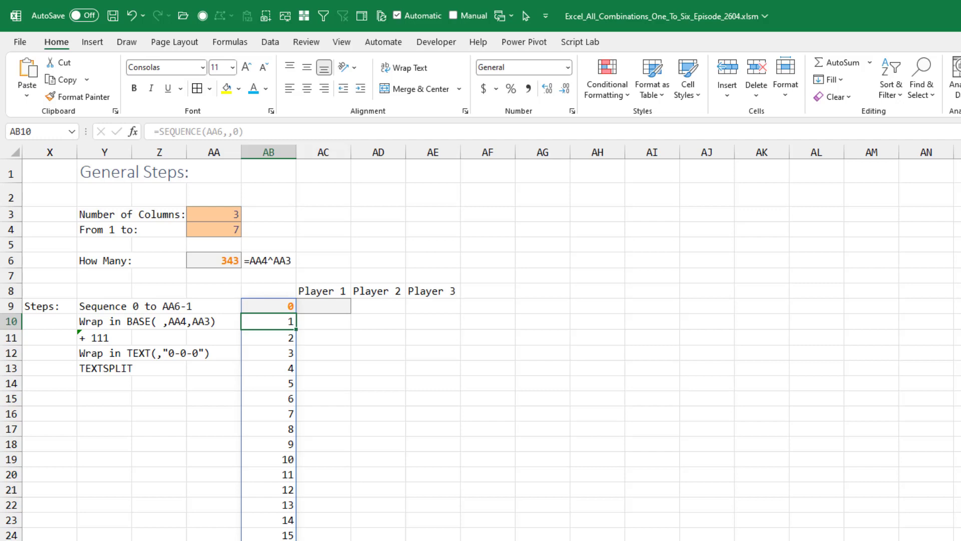
# Wrap the AB9 sequence as BASE(SEQUENCE(AA6,,0),AA4,AA3) to convert it to base 7.
pyautogui.press('Up')
pyautogui.press('F2')
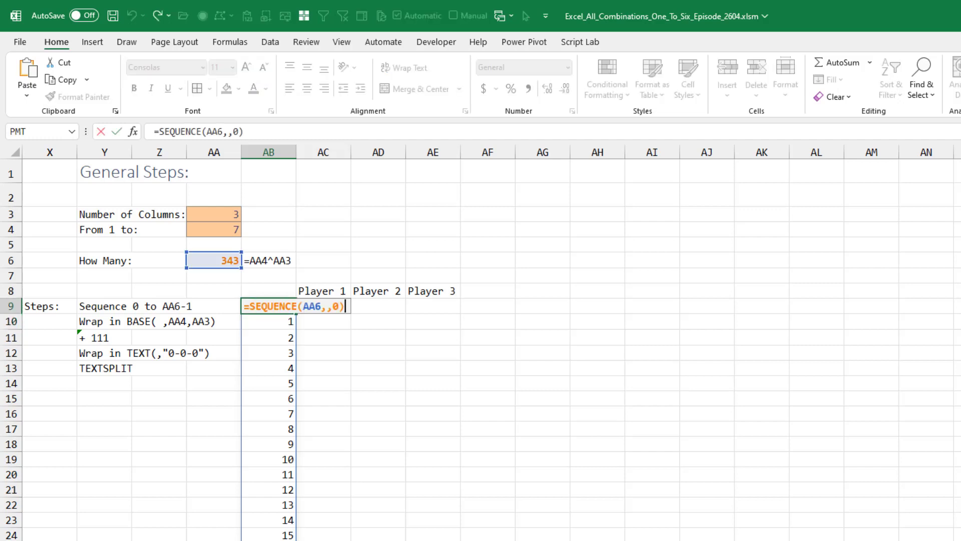
pyautogui.press('Home')
pyautogui.press('Right')
pyautogui.write('BASE(')
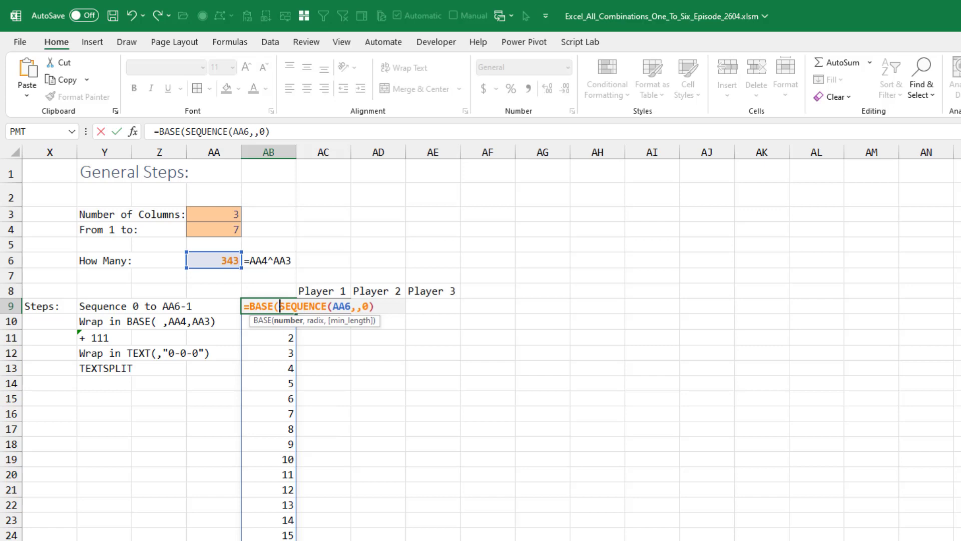
pyautogui.press('End')
pyautogui.write(',')
pyautogui.click(226, 228)
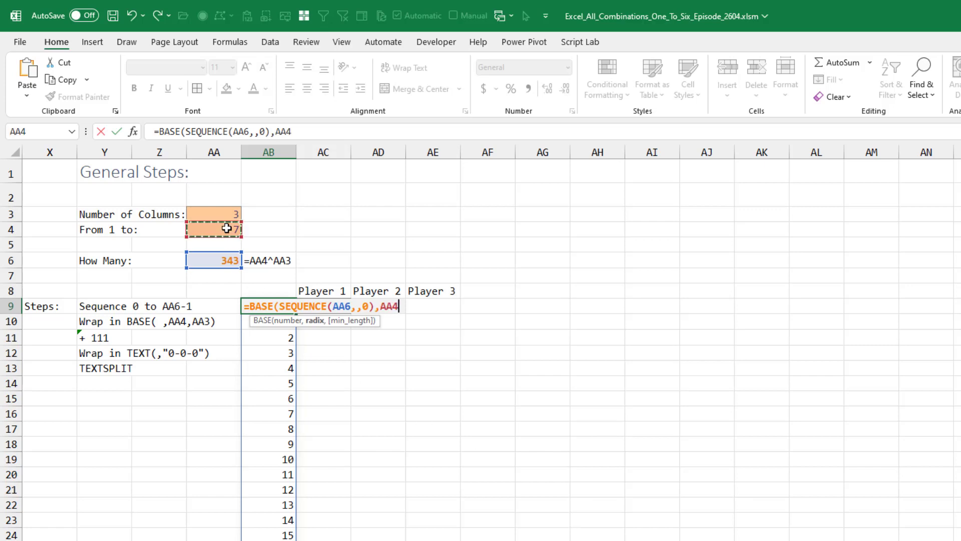
pyautogui.write(',')
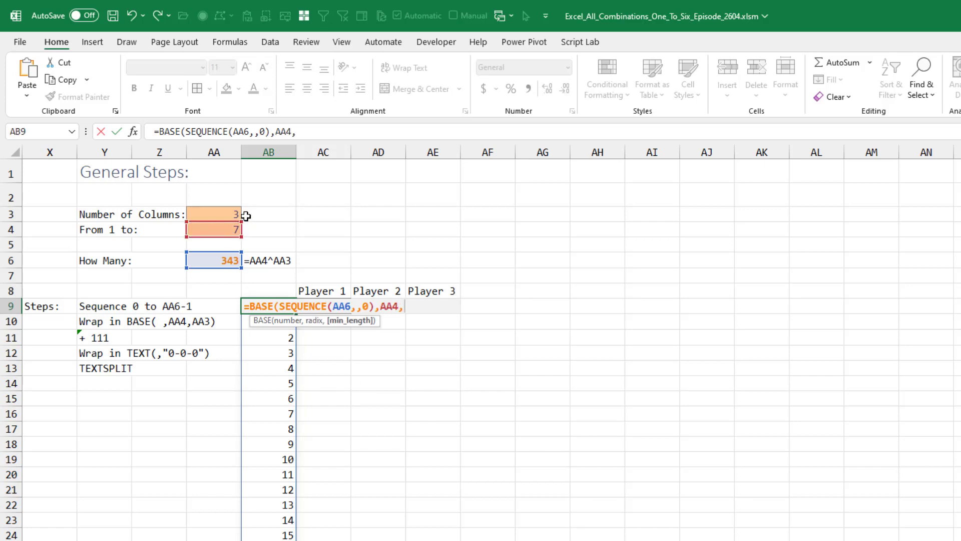
pyautogui.click(228, 213)
pyautogui.write(')')
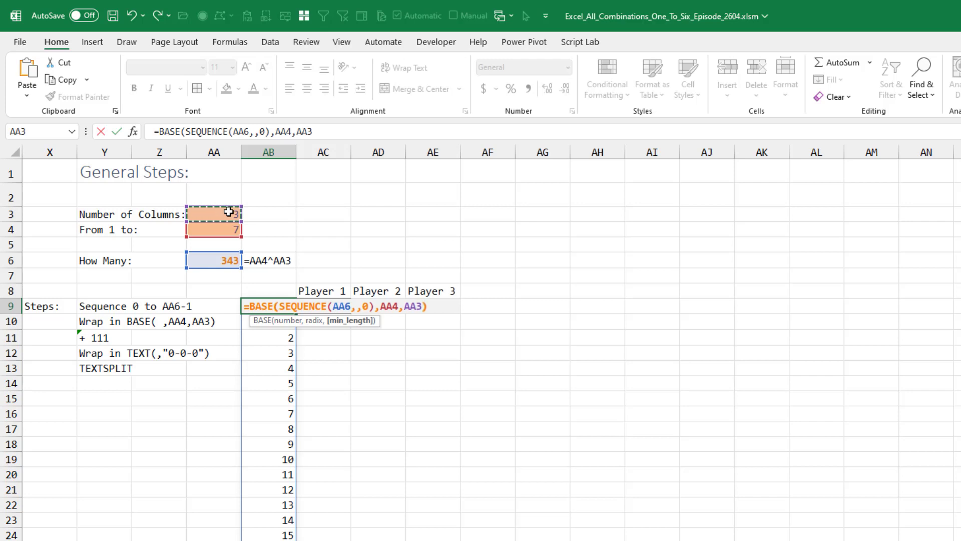
pyautogui.press('Return')
# Append +111 to the AB9 formula so the codes start at 111.
pyautogui.press('Up')
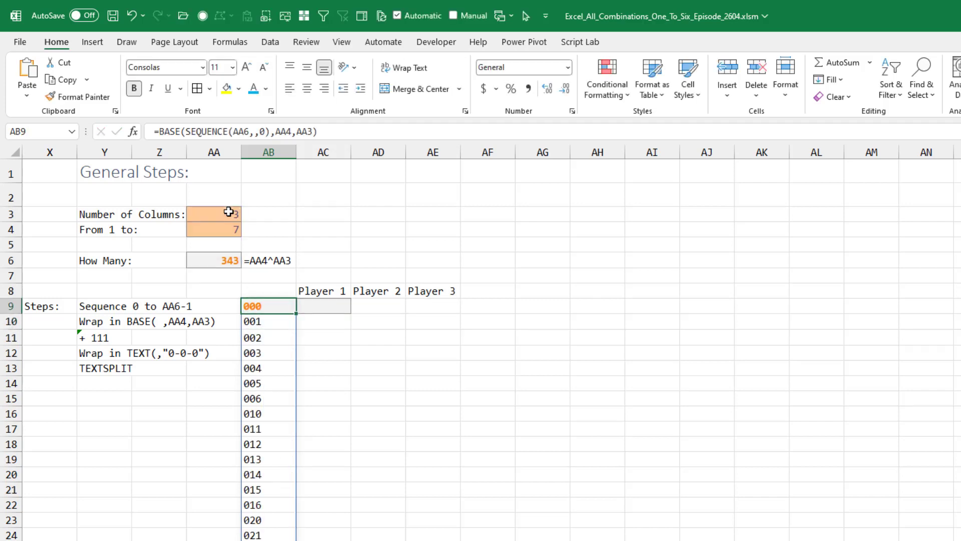
pyautogui.press('F2')
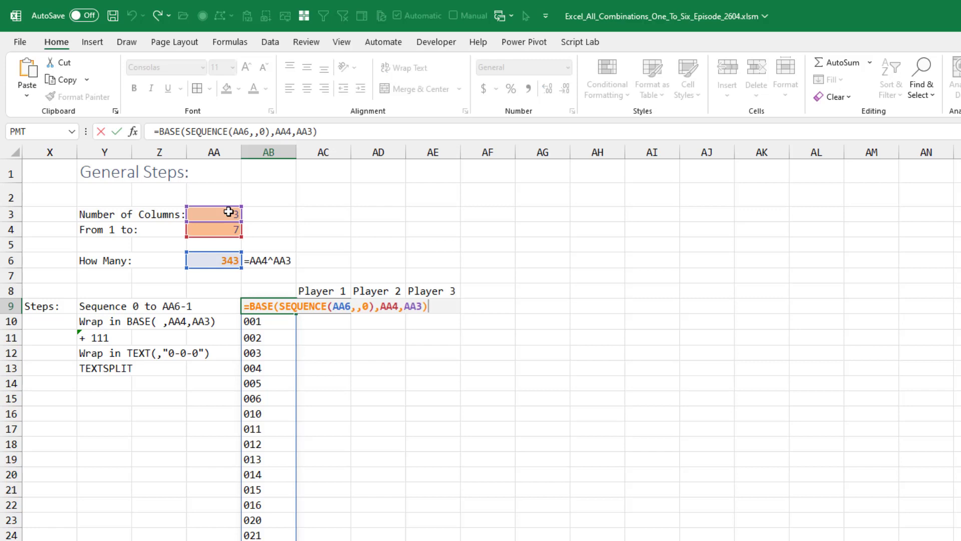
pyautogui.write('+111')
pyautogui.hotkey('ctrl', 'Return')
pyautogui.press('Return')
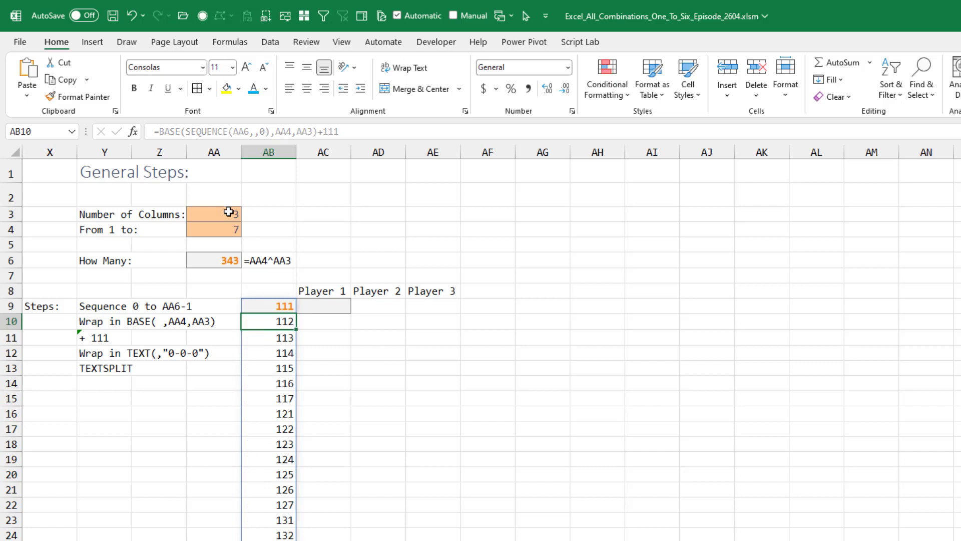
pyautogui.press('Up')
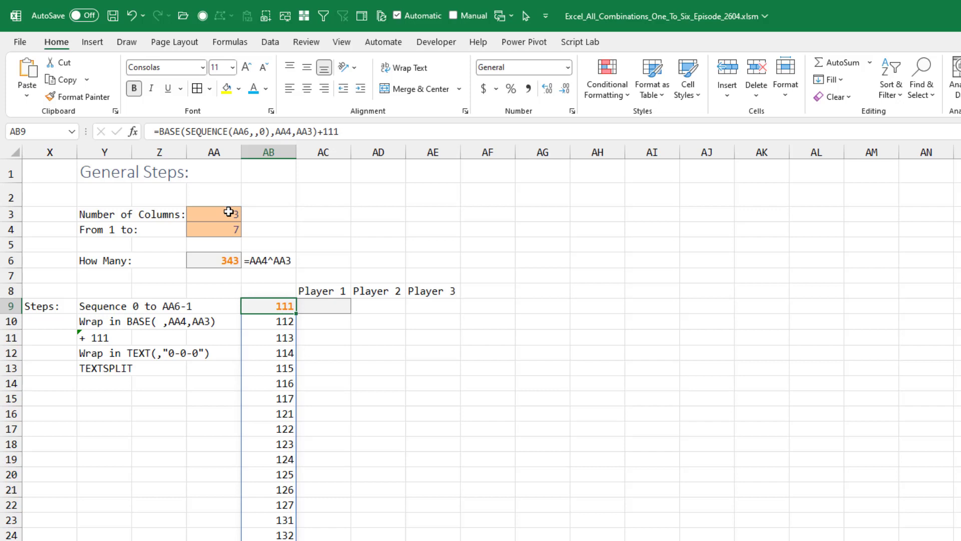
# Test =MID(AB9,SEQUENCE(1,3),1) in AC9 to split 111 into digits, then delete it.
pyautogui.press('Right')
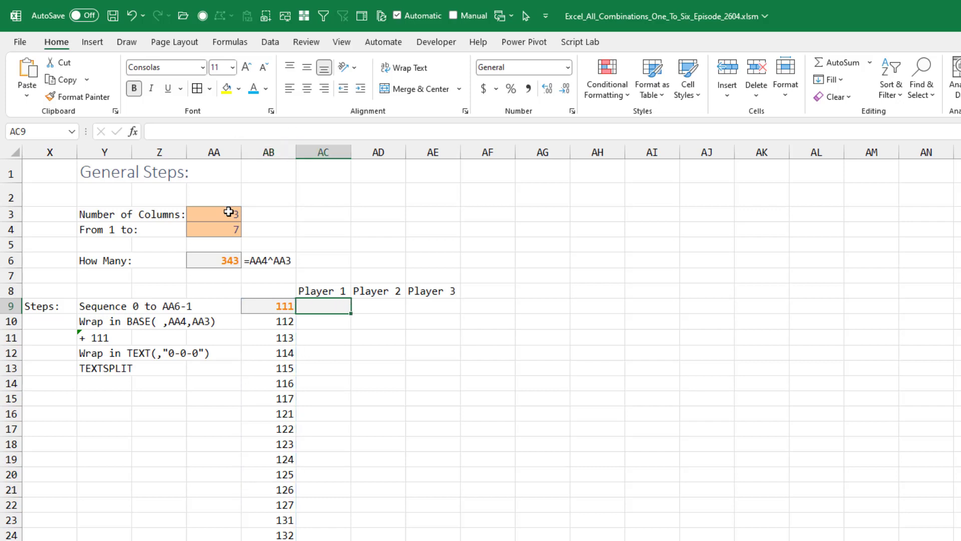
pyautogui.write('=MID')
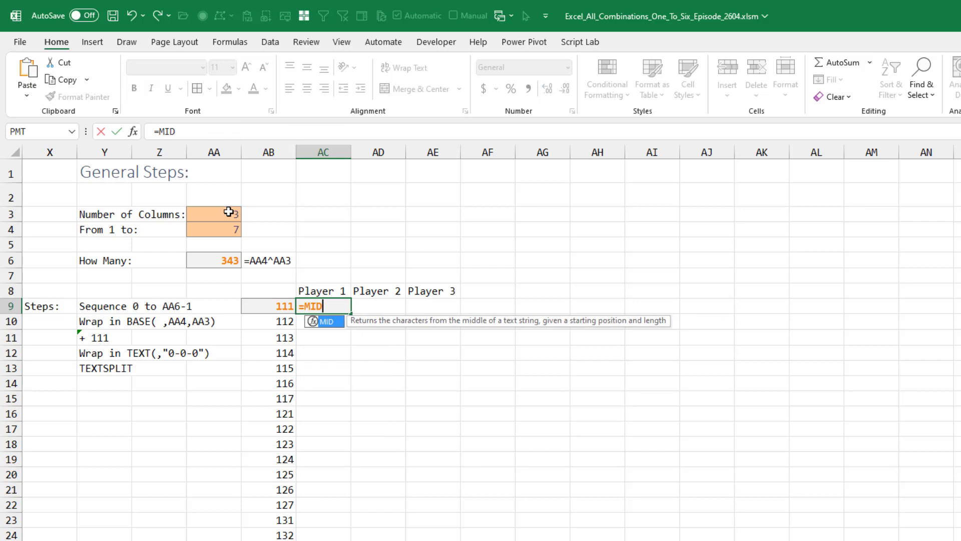
pyautogui.write('(')
pyautogui.press('Left')
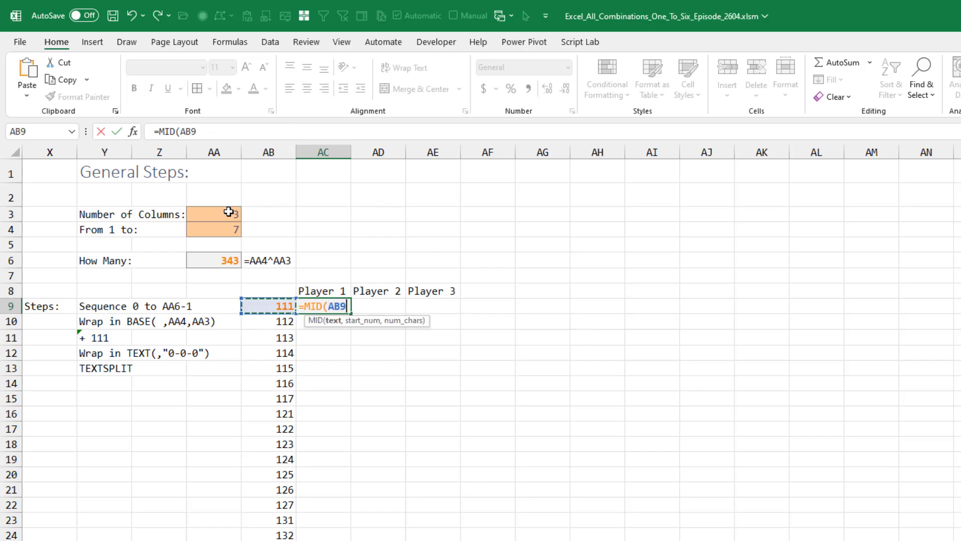
pyautogui.write(',SE')
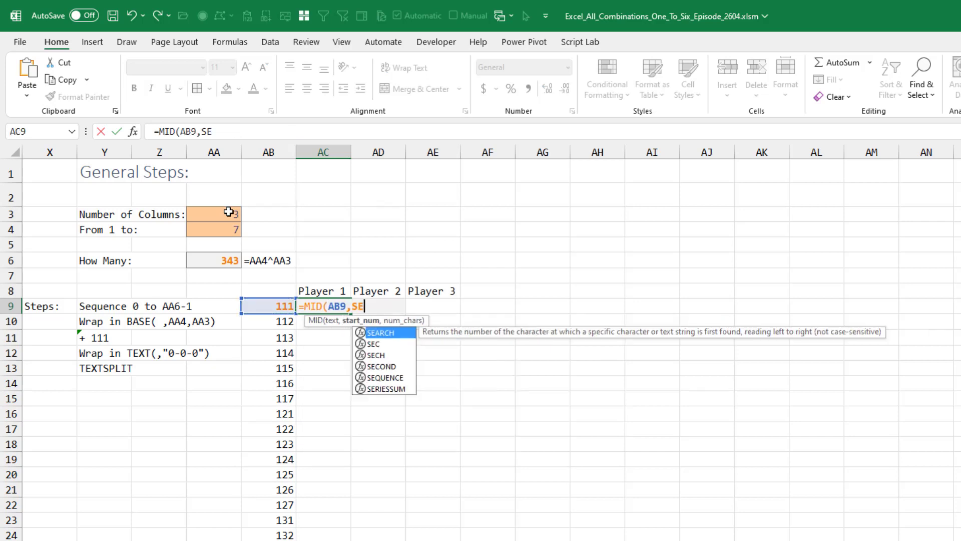
pyautogui.write('QUENCE(')
pyautogui.press('BackSpace')
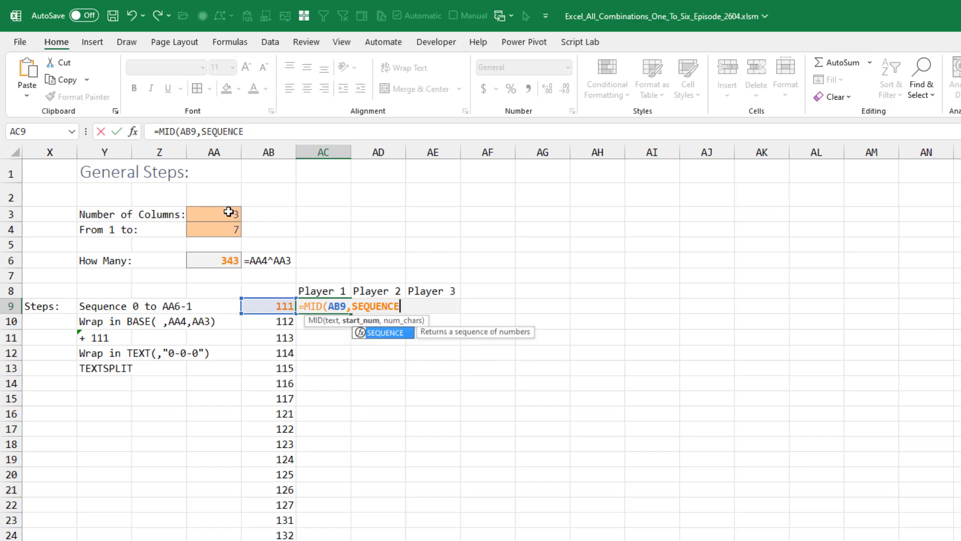
pyautogui.write('(1')
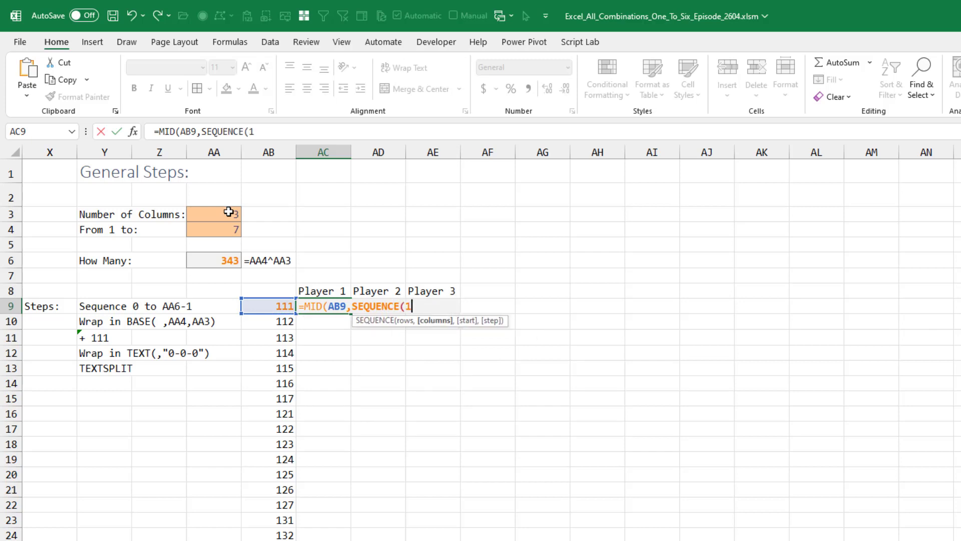
pyautogui.write(',3)')
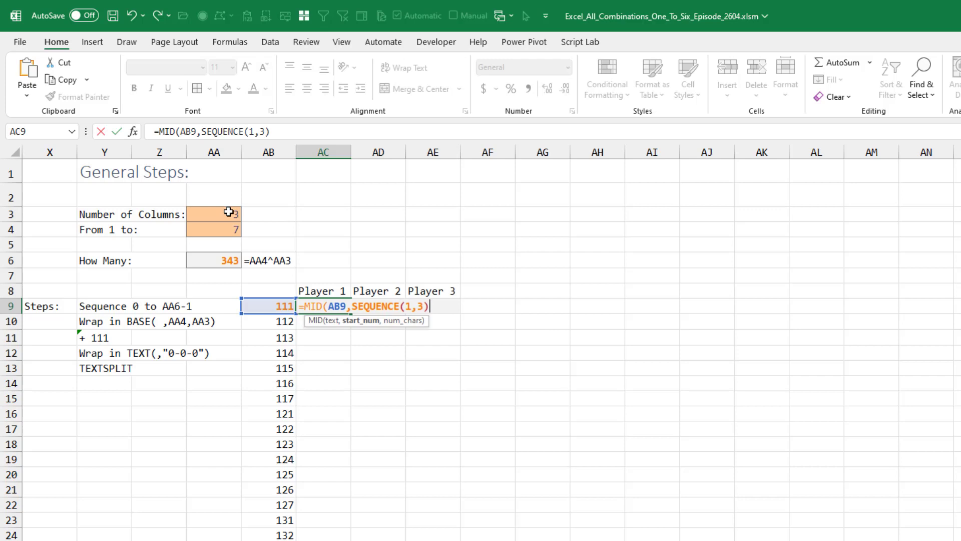
pyautogui.write(',1)')
pyautogui.press('Return')
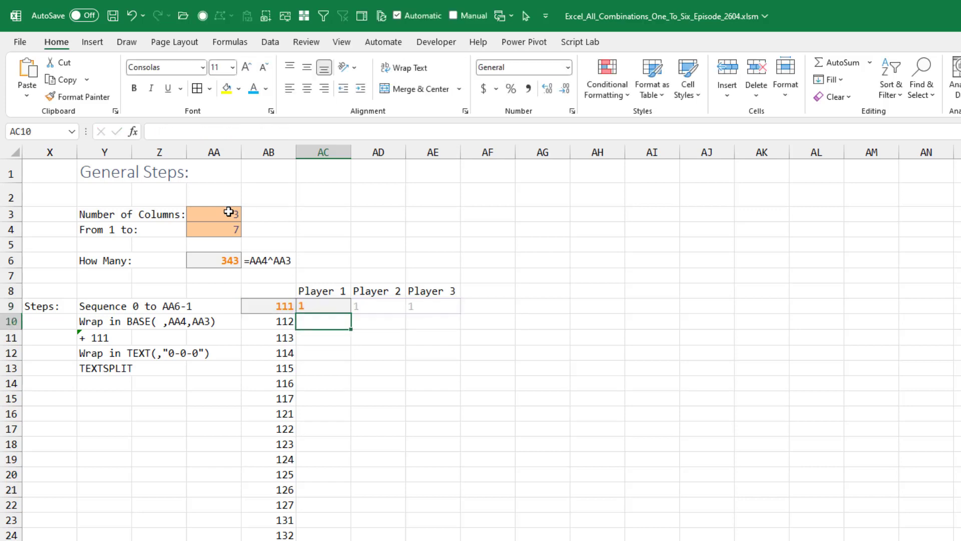
pyautogui.press('Up')
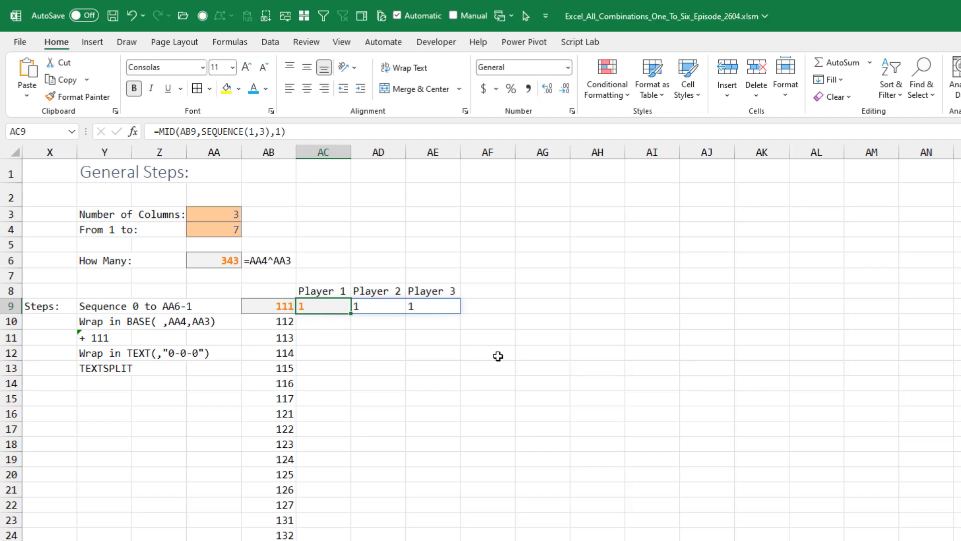
pyautogui.press('Delete')
# Wrap the AB9 formula in TEXT with format "0-0-0" to produce 1-1-1, 1-1-2, 1-1-3….
pyautogui.press('Left')
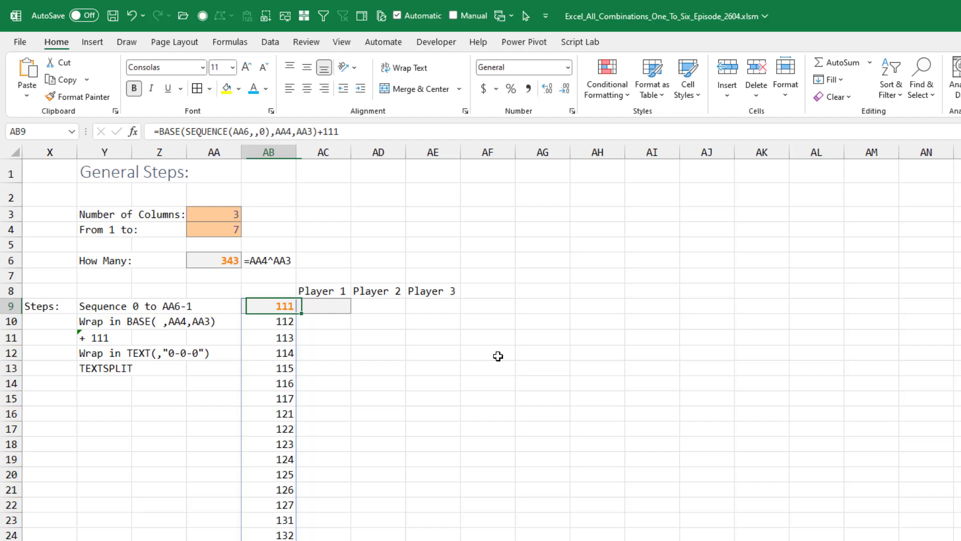
pyautogui.press('F2')
pyautogui.press('Home')
pyautogui.press('Right')
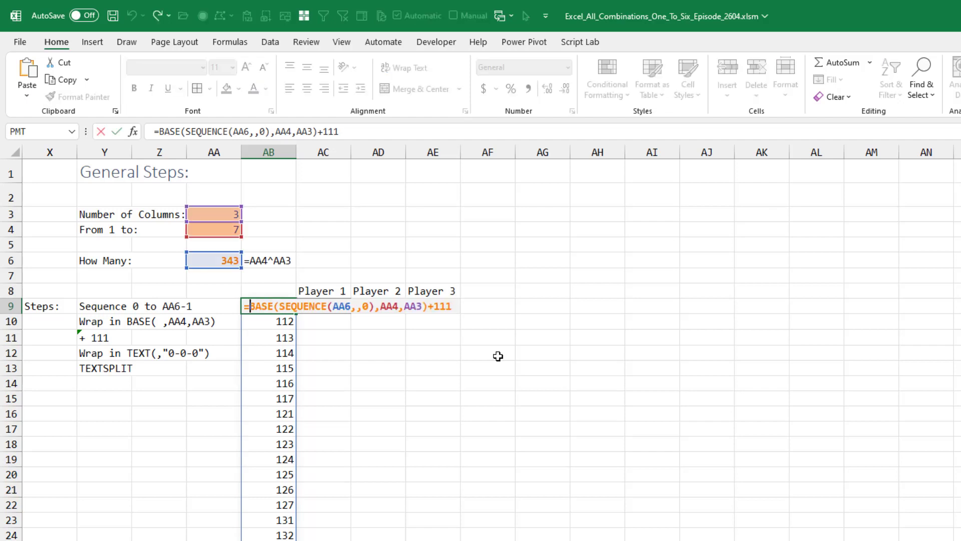
pyautogui.write('TEX')
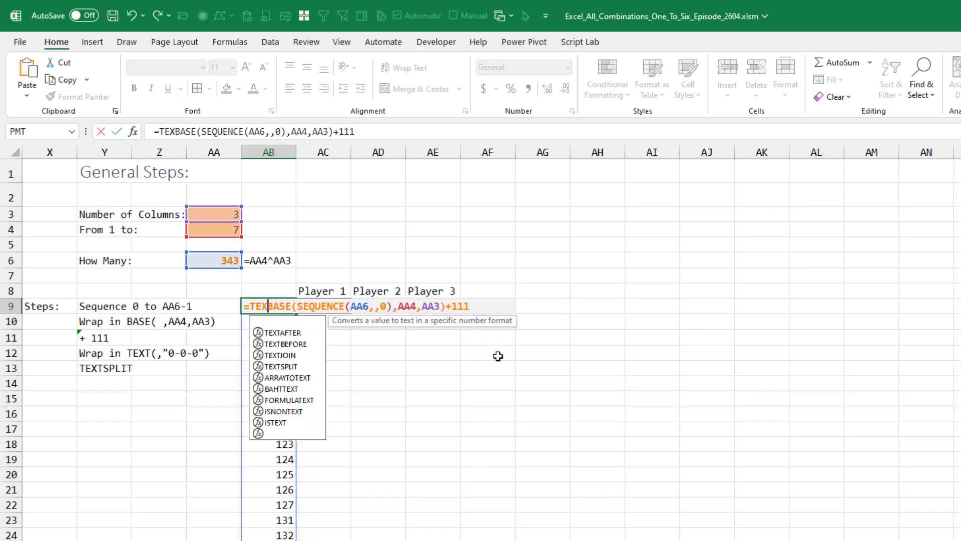
pyautogui.write('T(')
pyautogui.press('End')
pyautogui.write(',"0')
pyautogui.press('BackSpace')
pyautogui.press('BackSpace')
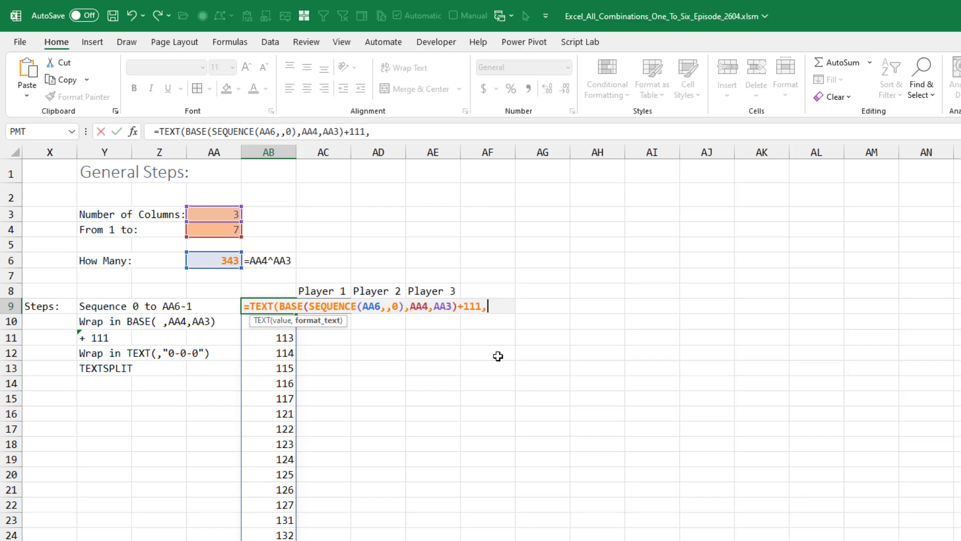
pyautogui.write('"0-0-0')
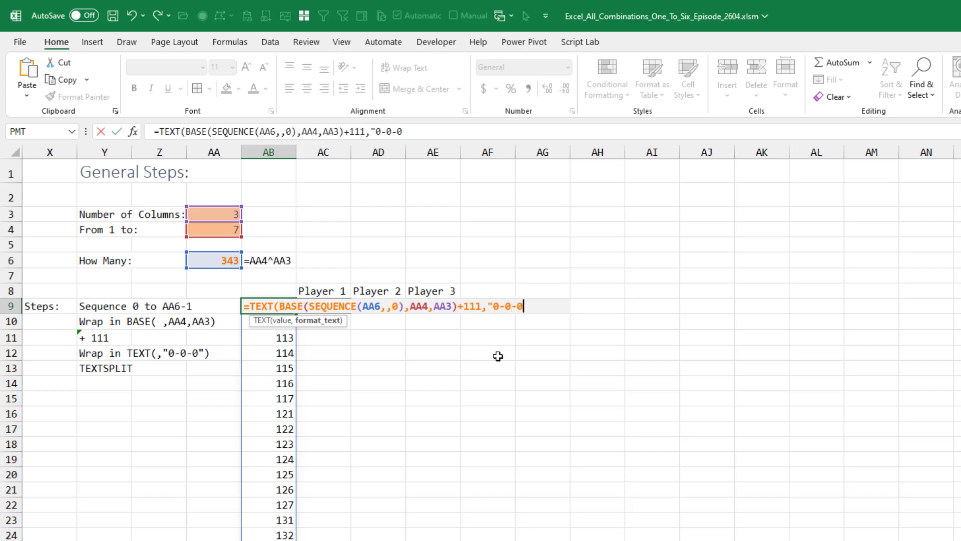
pyautogui.write('")')
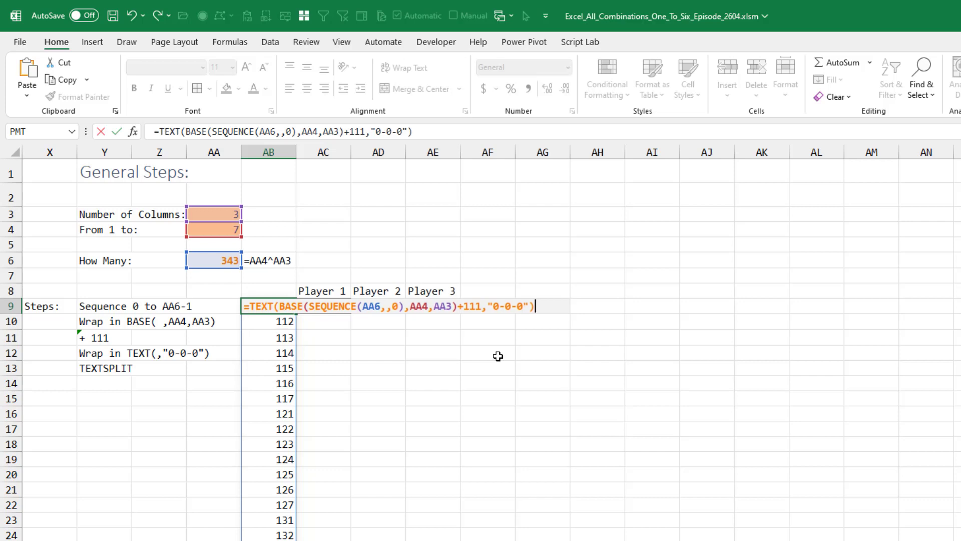
pyautogui.hotkey('ctrl', 'Return')
pyautogui.press('Right')
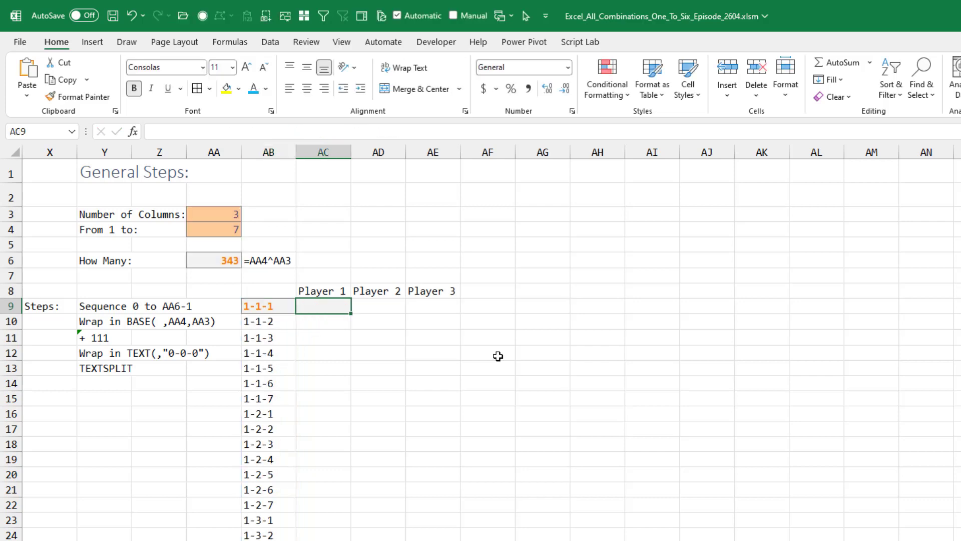
# Enter =TEXTSPLIT(AB9,"-") in AC9 to split 1-1-1 into three Player cells.
pyautogui.write('=text')
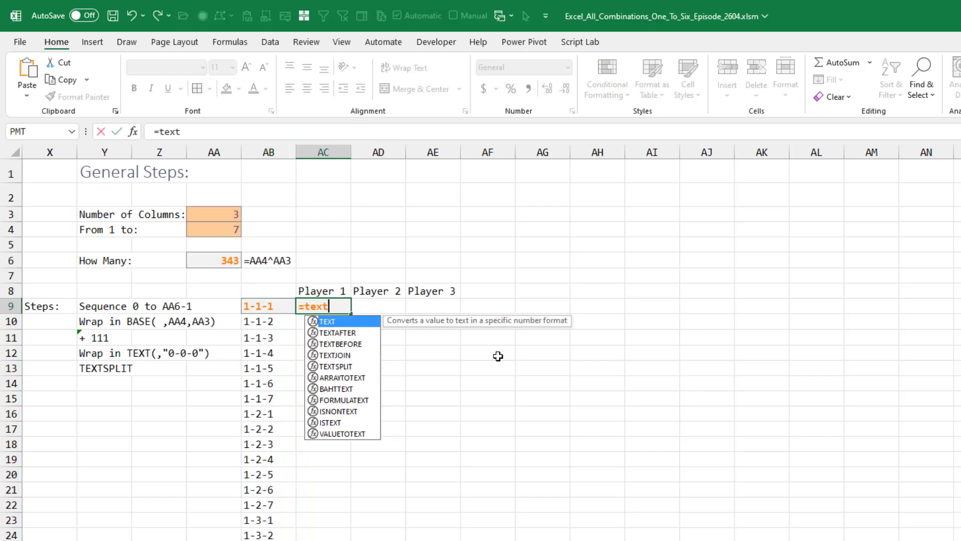
pyautogui.write('s')
pyautogui.press('Tab')
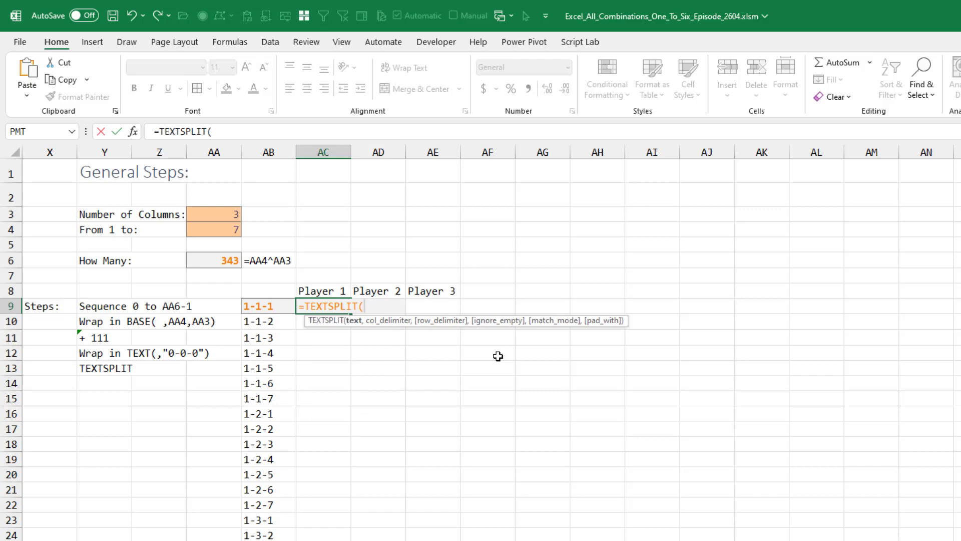
pyautogui.press('Left')
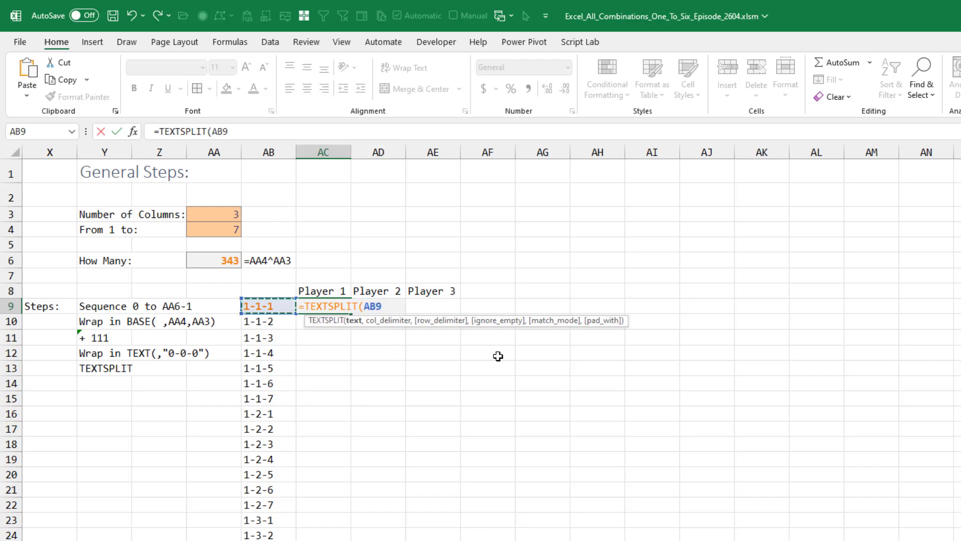
pyautogui.write(',"-"')
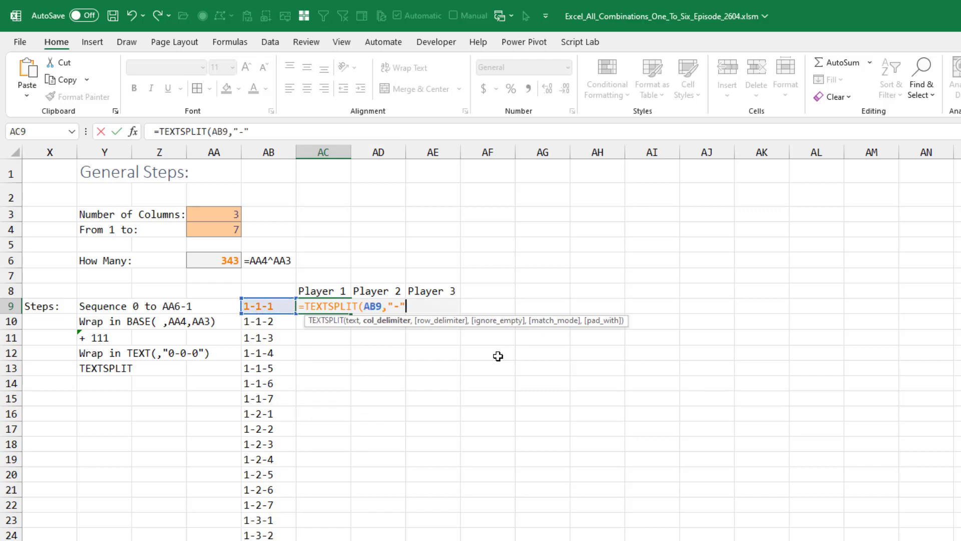
pyautogui.write(')')
pyautogui.press('Return')
# Try the AB9# spill reference inside TEXTSPLIT, then undo it.
pyautogui.press('F2')
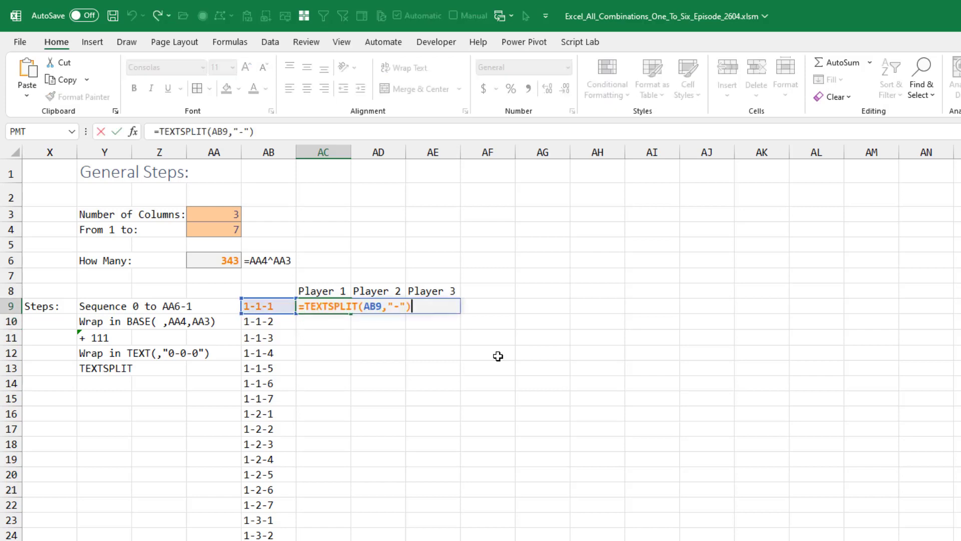
pyautogui.press('Right')
pyautogui.press('Right')
pyautogui.press('Right')
pyautogui.press('Right')
pyautogui.press('Right')
pyautogui.press('Right')
pyautogui.press('Right')
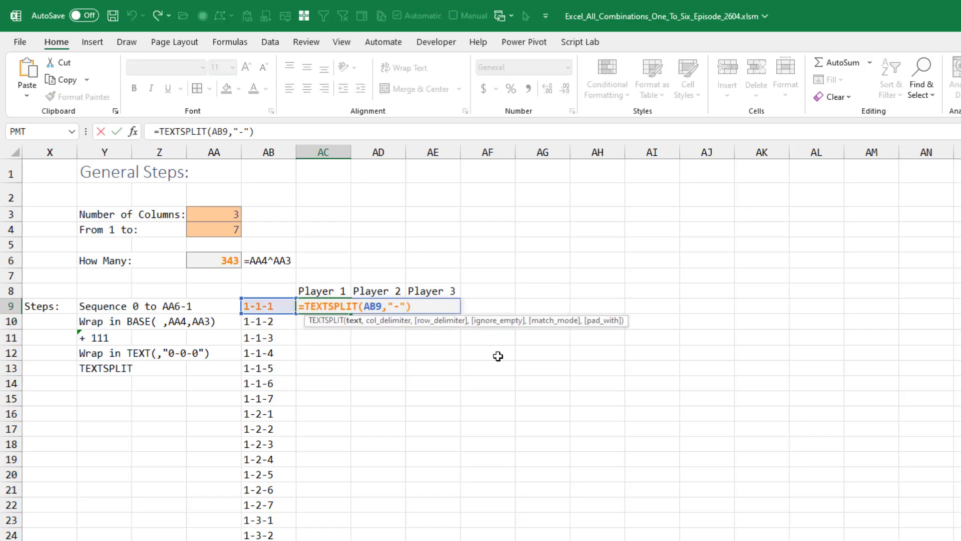
pyautogui.write('#')
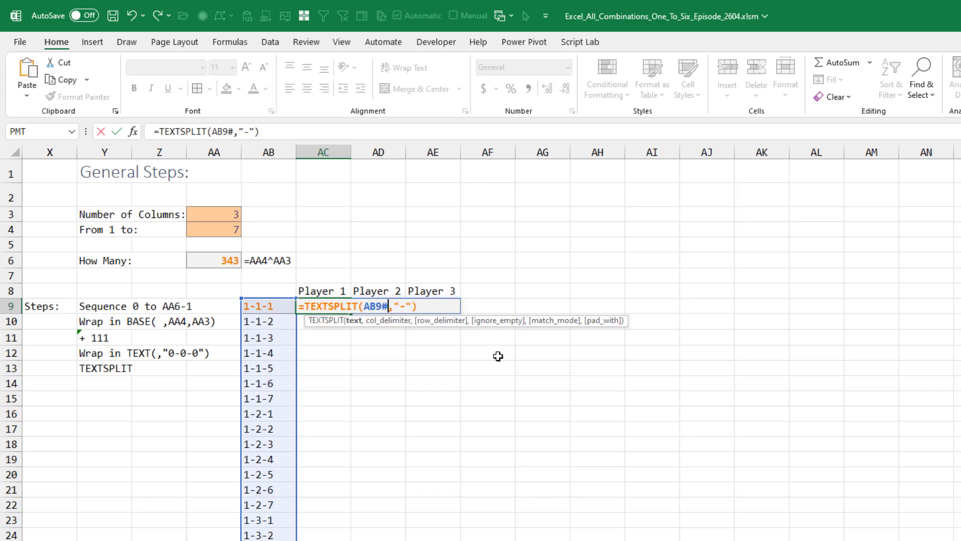
pyautogui.press('Return')
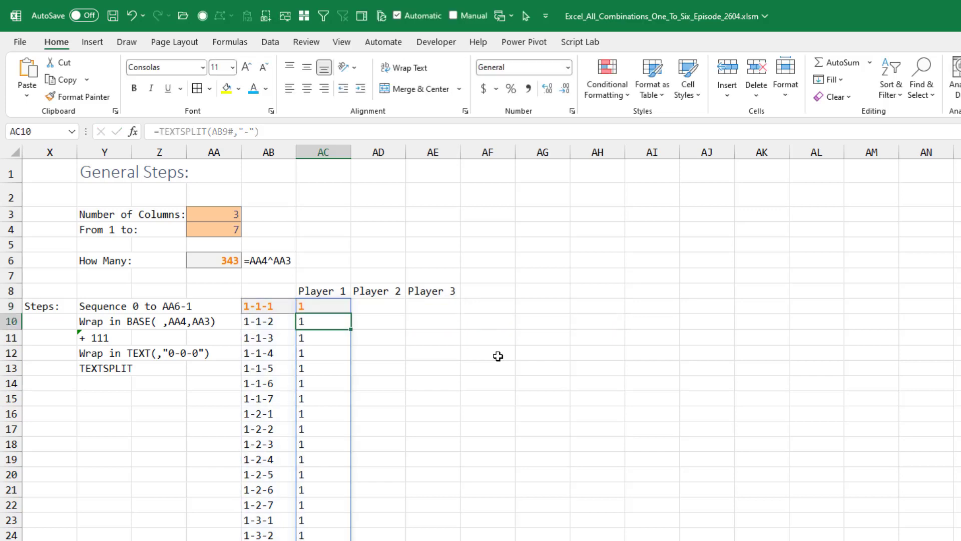
pyautogui.hotkey('ctrl', 'z')
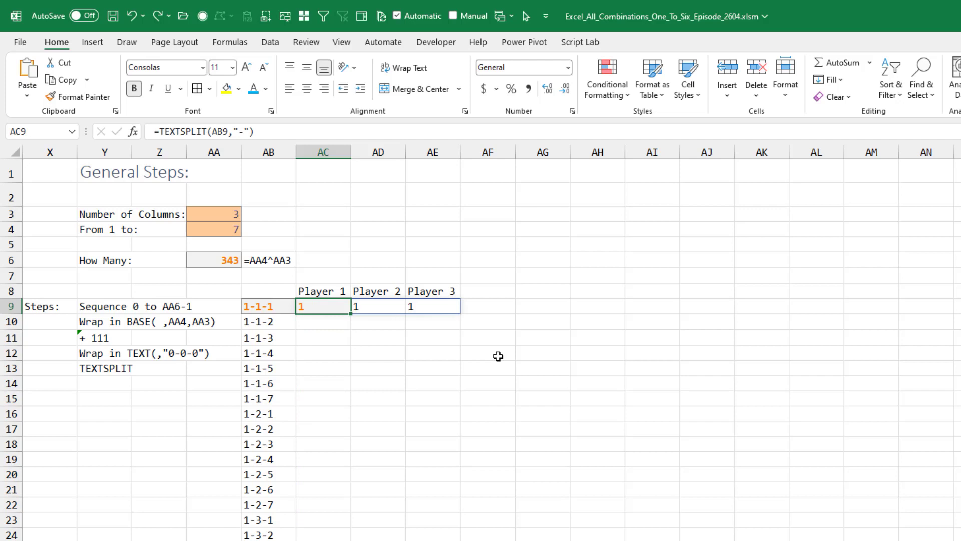
# Fill the TEXTSPLIT formula down AC9:AC351 to split all 343 combinations.
pyautogui.press('Left')
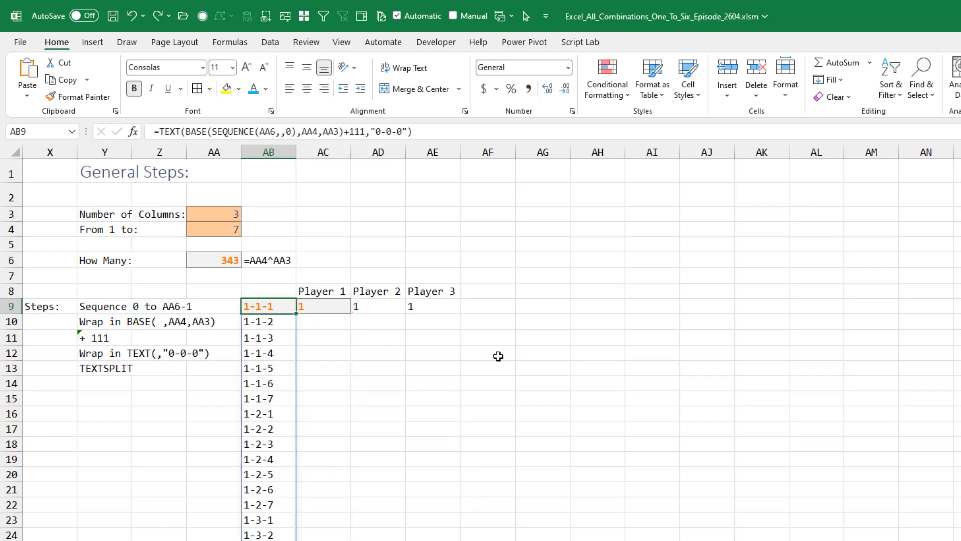
pyautogui.hotkey('ctrl', 'Down')
pyautogui.press('Right')
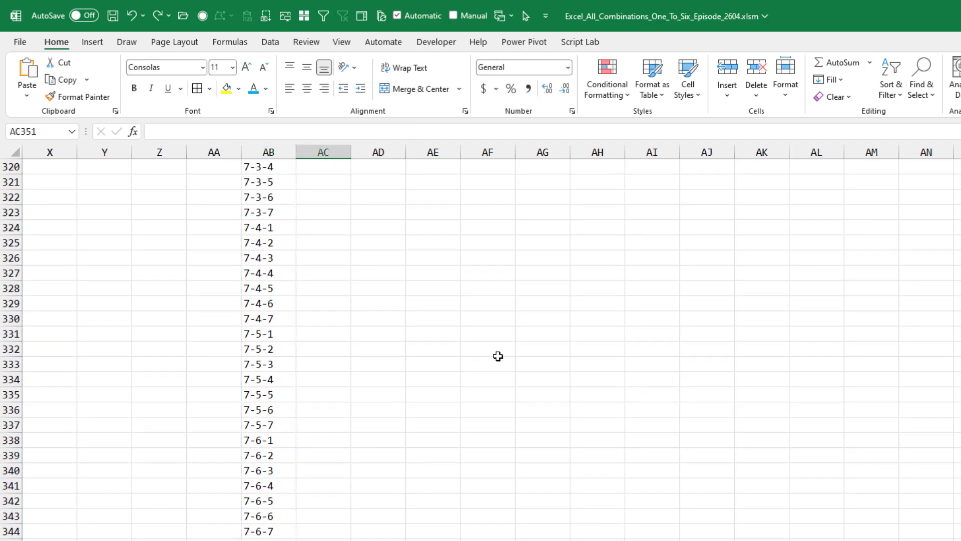
pyautogui.hotkey('ctrl', 'shift', 'Up')
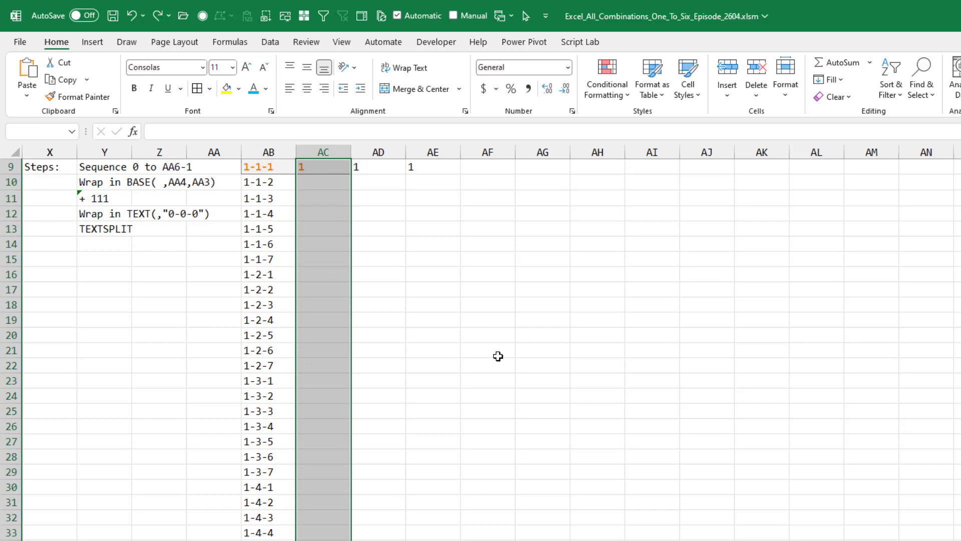
pyautogui.hotkey('ctrl', 'd')
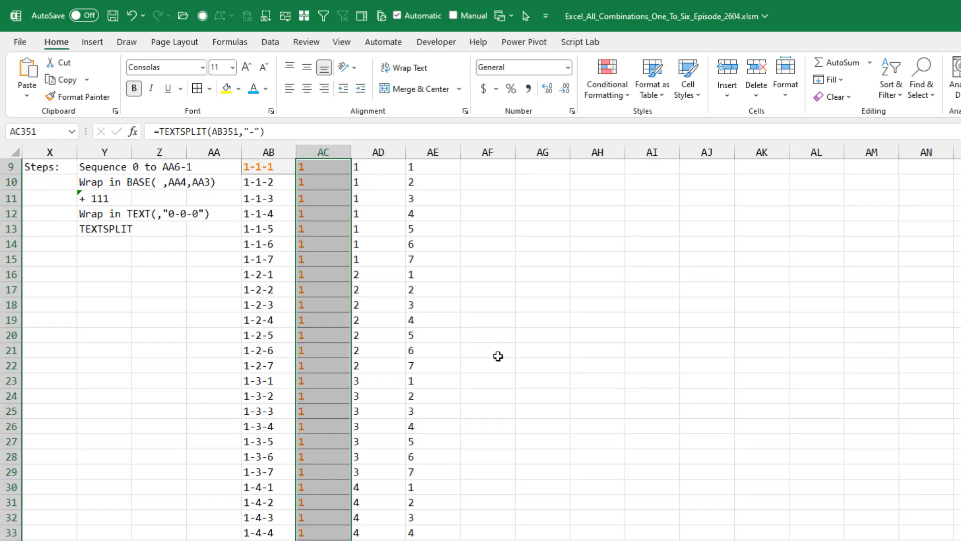
pyautogui.hotkey('ctrl', 'Up')
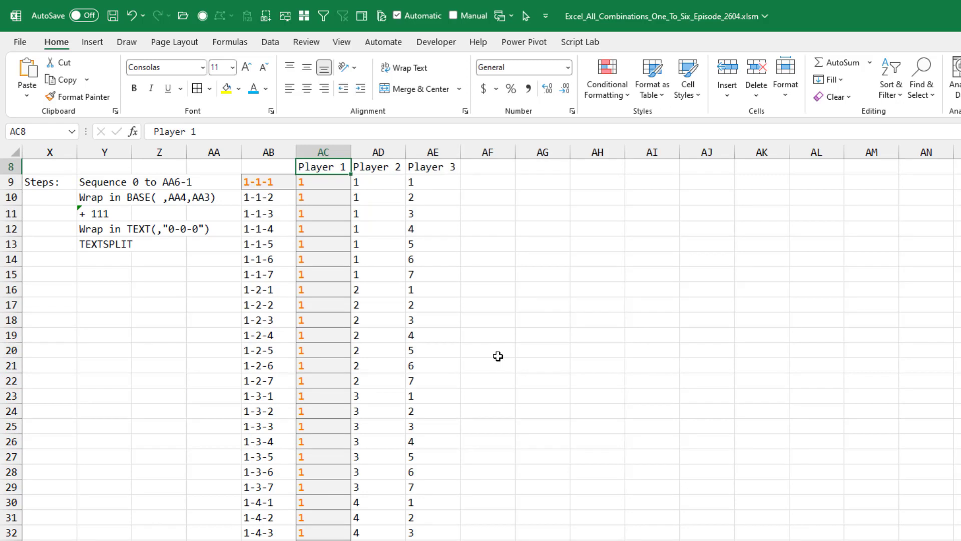
pyautogui.press('Down')
pyautogui.press('Left')
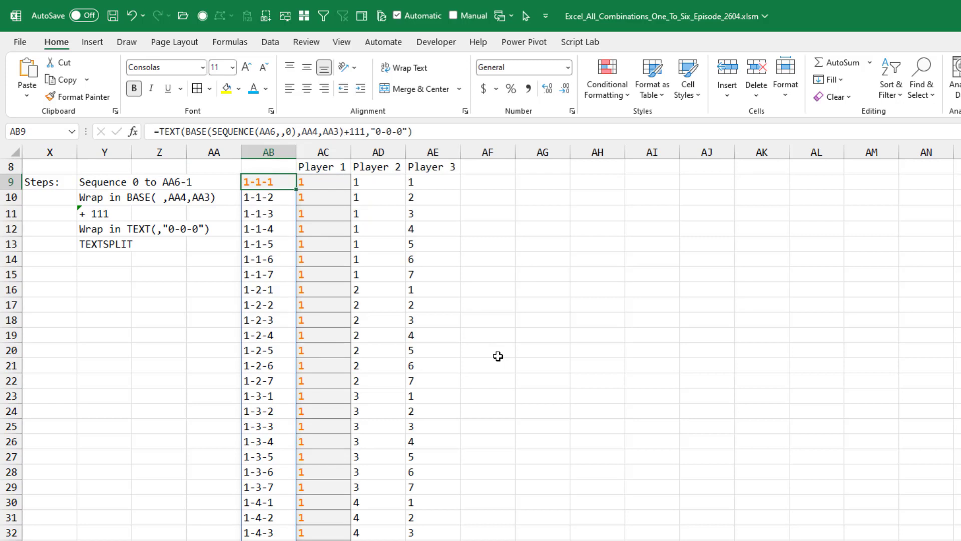